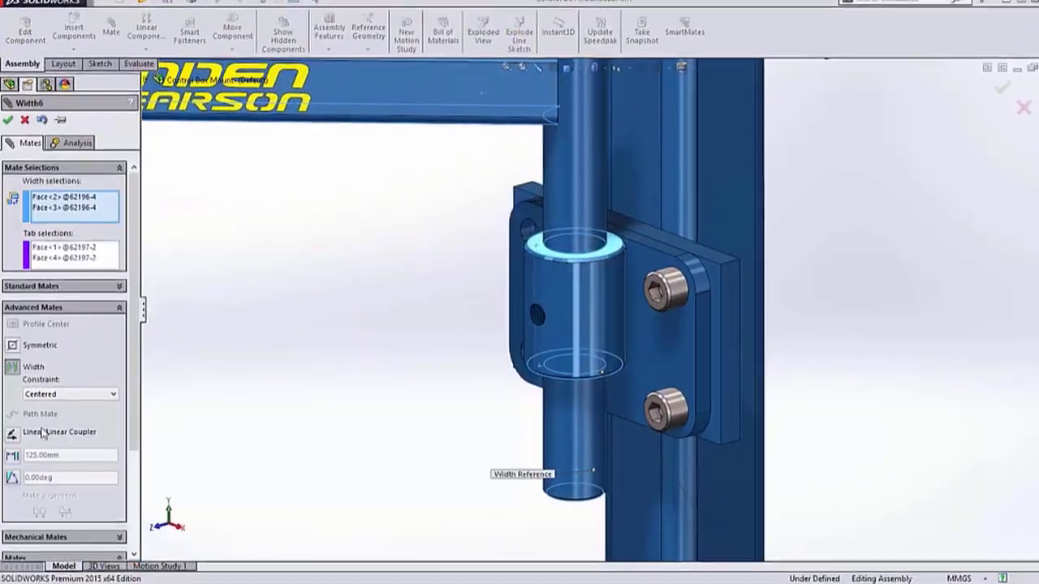
Change the constraint option of the Width mate between the clamp collar and the mounting post.
click(82, 384)
click(81, 410)
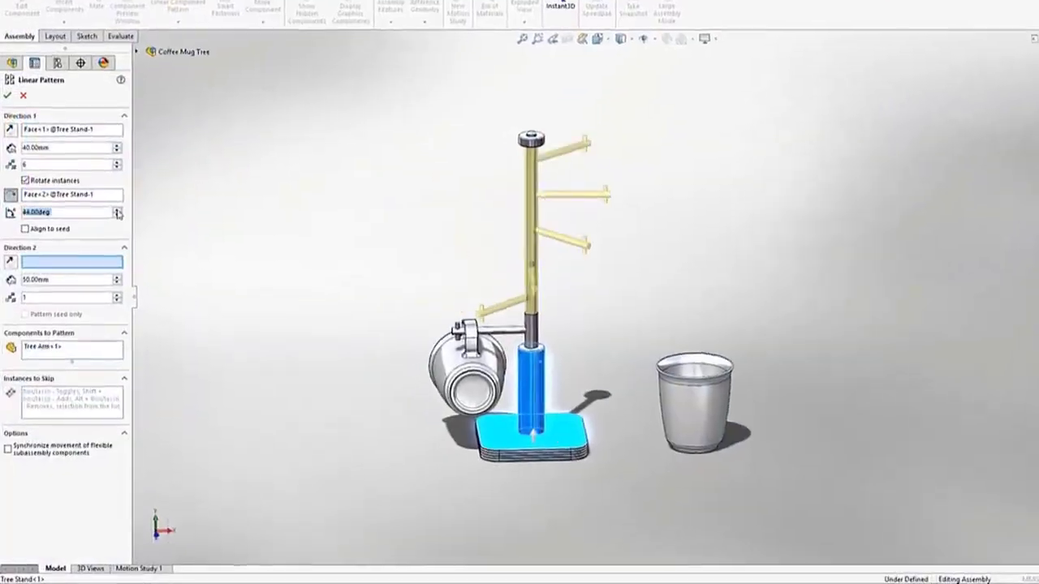
Run Auto Repair on the failing mates of the Roller Bearing Assembly.
right_click(185, 204)
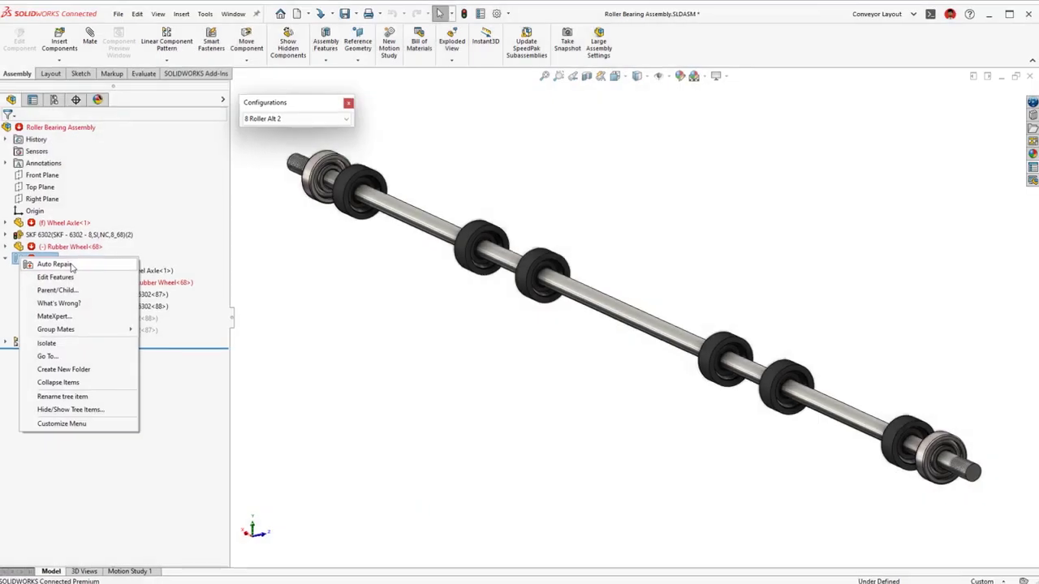
click(66, 268)
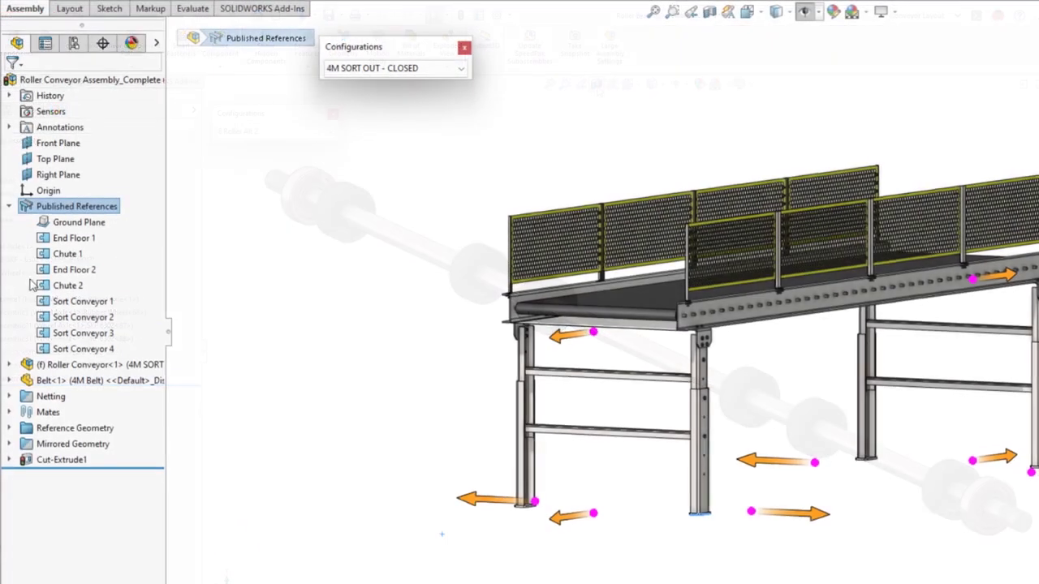
Select the published references Sort Conveyor 1 through Sort Conveyor 4 of the conveyor assembly together.
click(82, 300)
shift+click(54, 347)
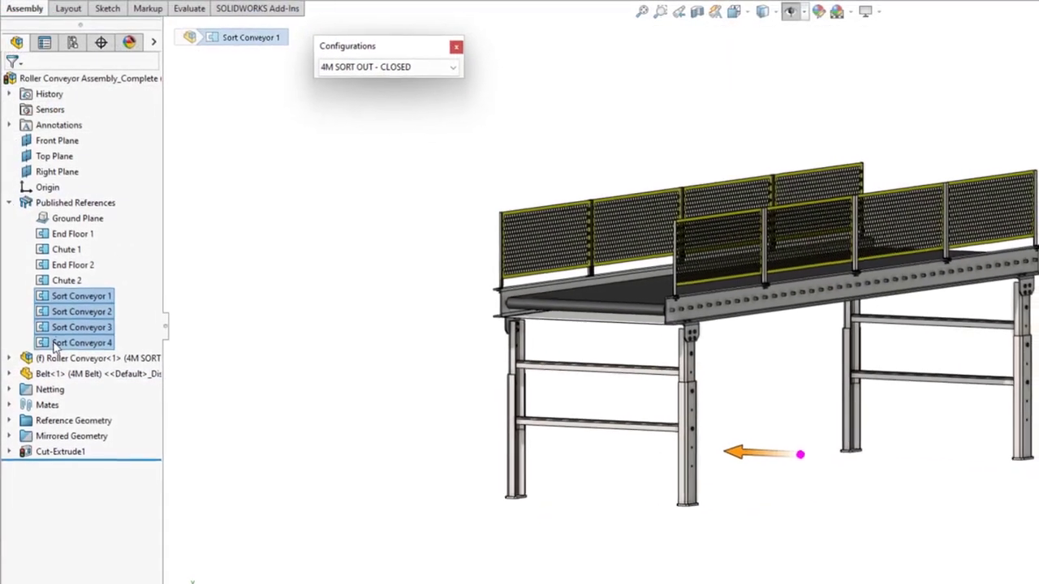
right_click(56, 345)
click(72, 299)
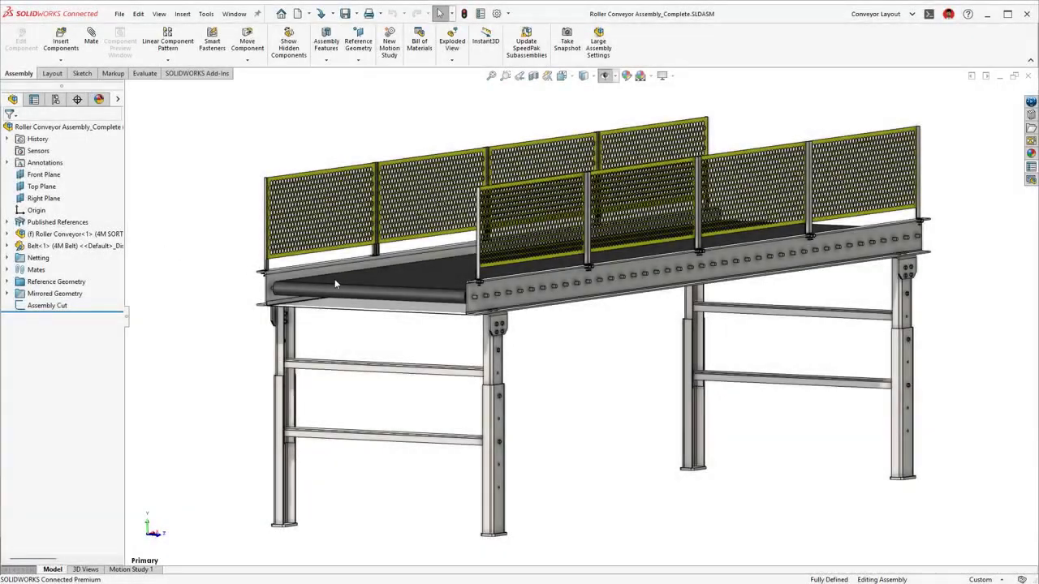
Hide the conveyor's belt and open the Roller Bearing Assembly subassembly from the front roller axle.
key(Tab)
drag(244, 237, 519, 371)
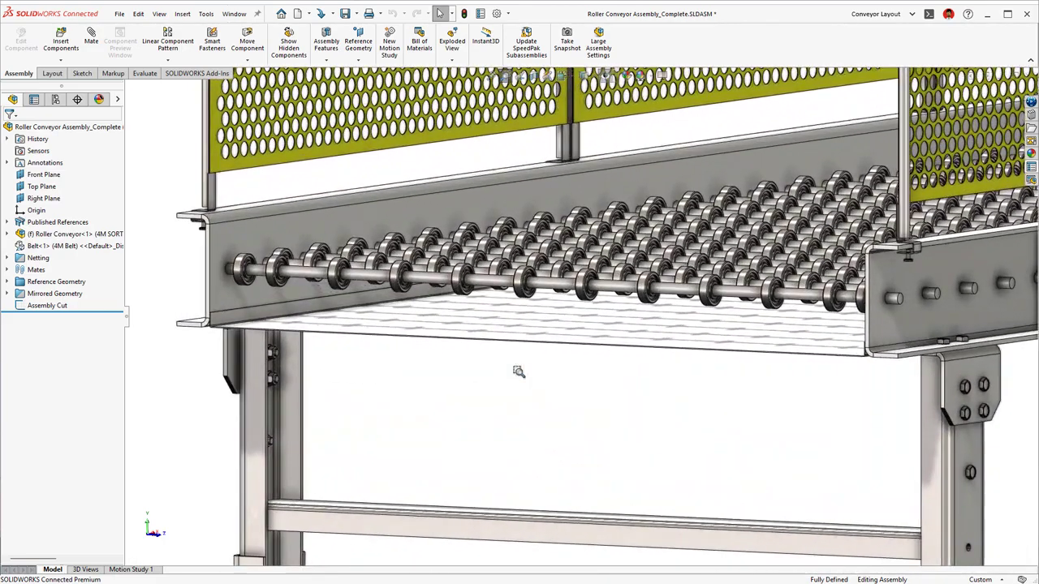
click(559, 290)
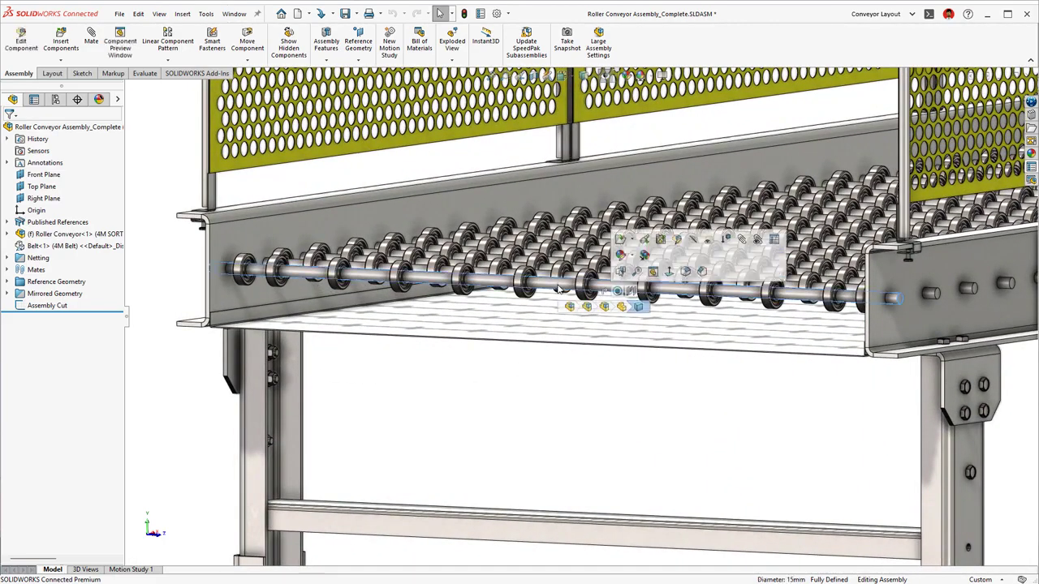
click(605, 309)
click(619, 242)
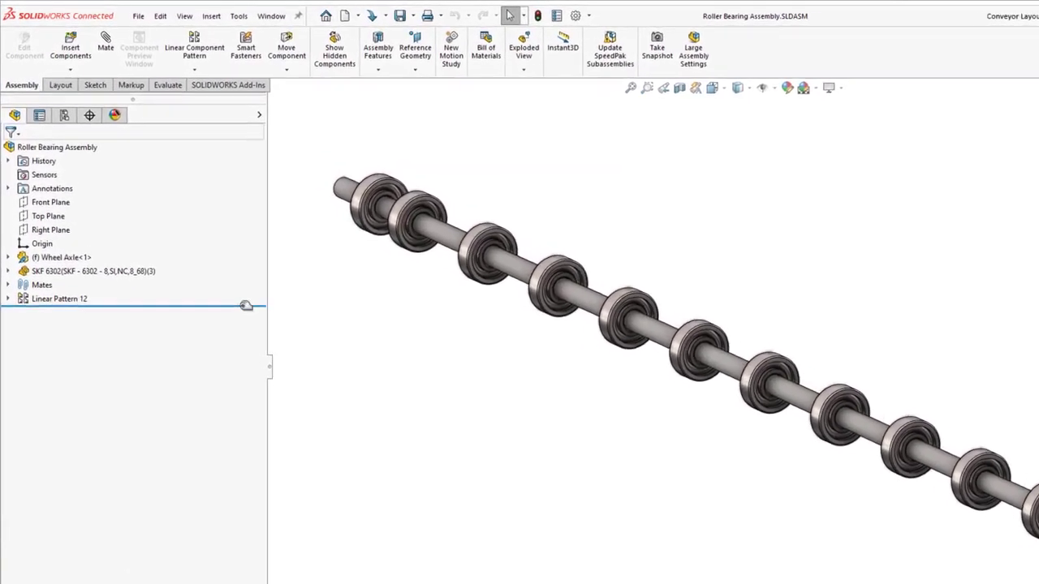
Show the bearings contained in Linear Pattern 12 and activate the 8 Roller Alt 1 configuration.
click(10, 310)
click(36, 315)
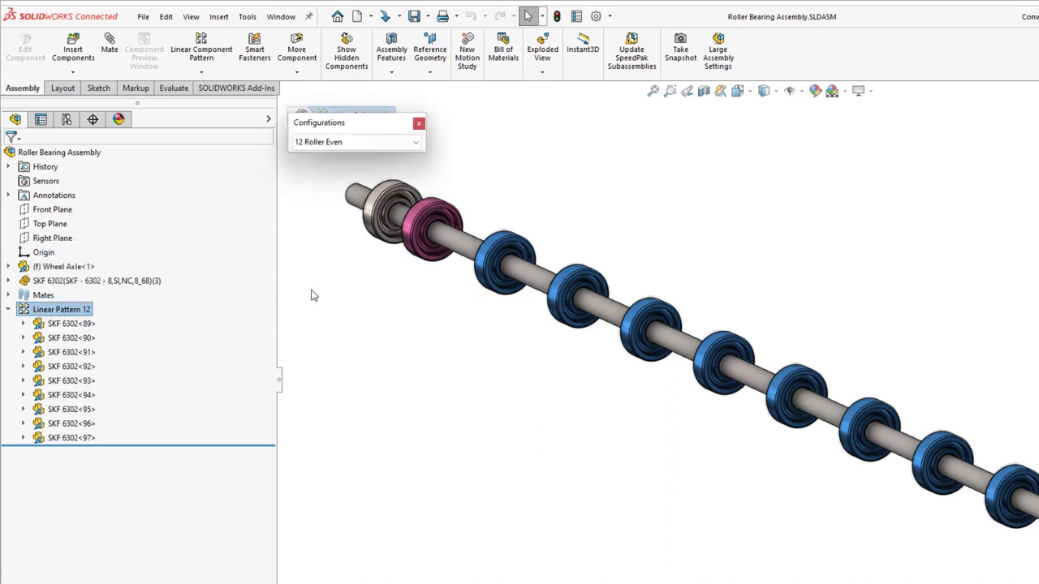
click(352, 142)
click(352, 166)
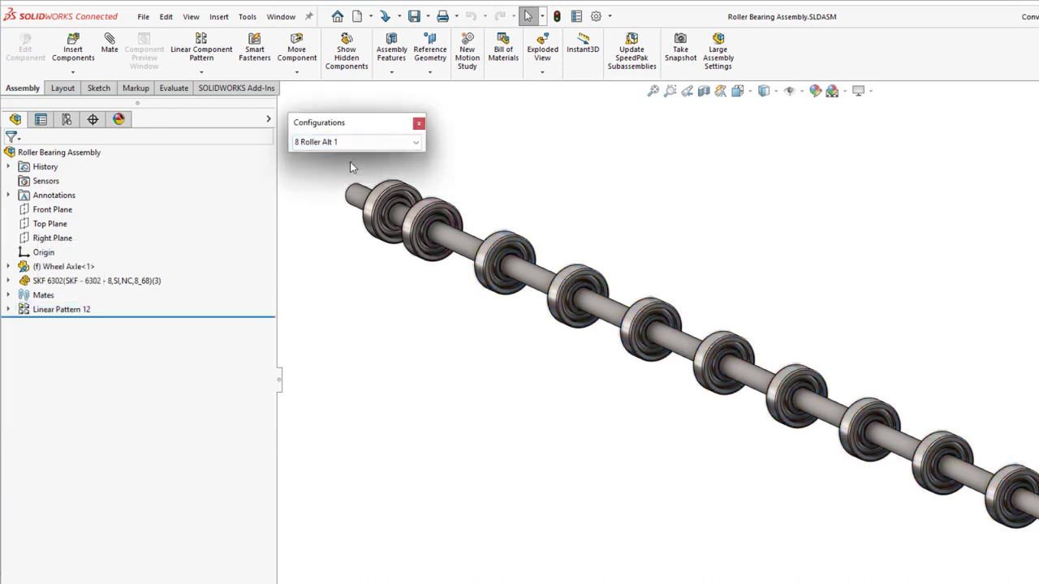
Suppress the patterned bearings SKF 6302<90>, <91>, <94> and <95> in Linear Pattern 12.
click(8, 311)
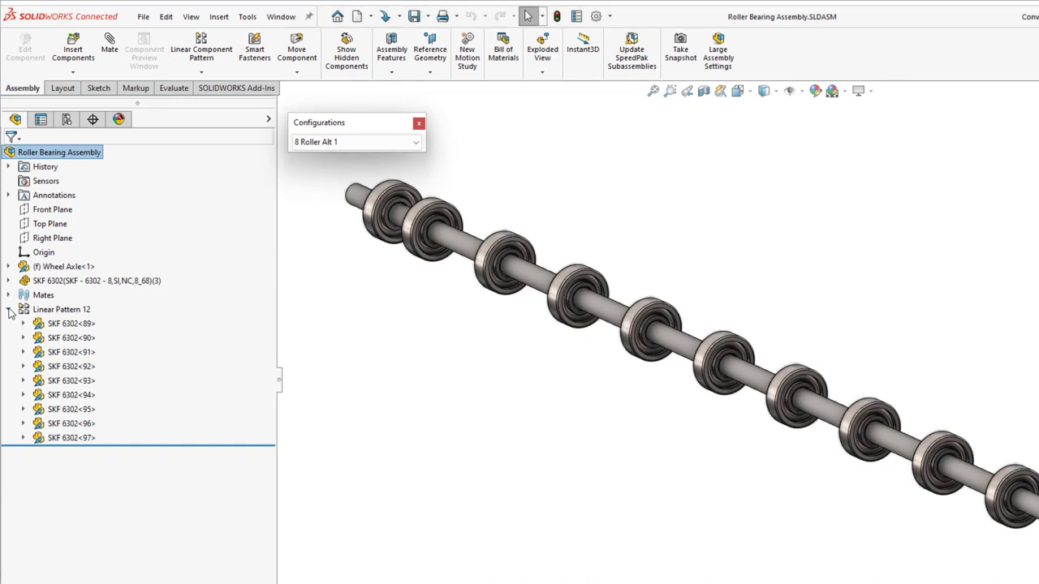
click(53, 339)
ctrl+click(53, 353)
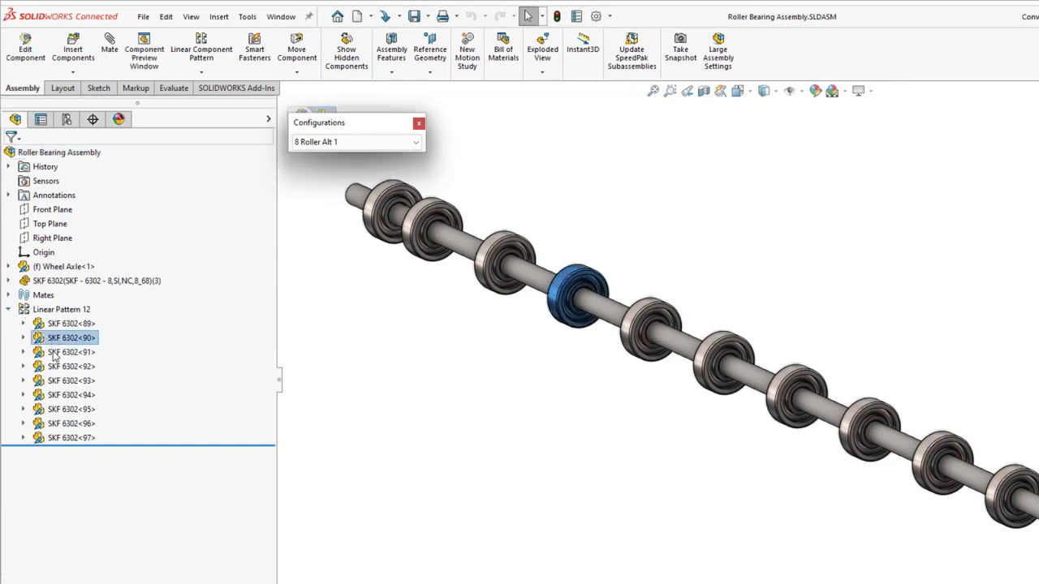
ctrl+click(57, 397)
ctrl+click(56, 411)
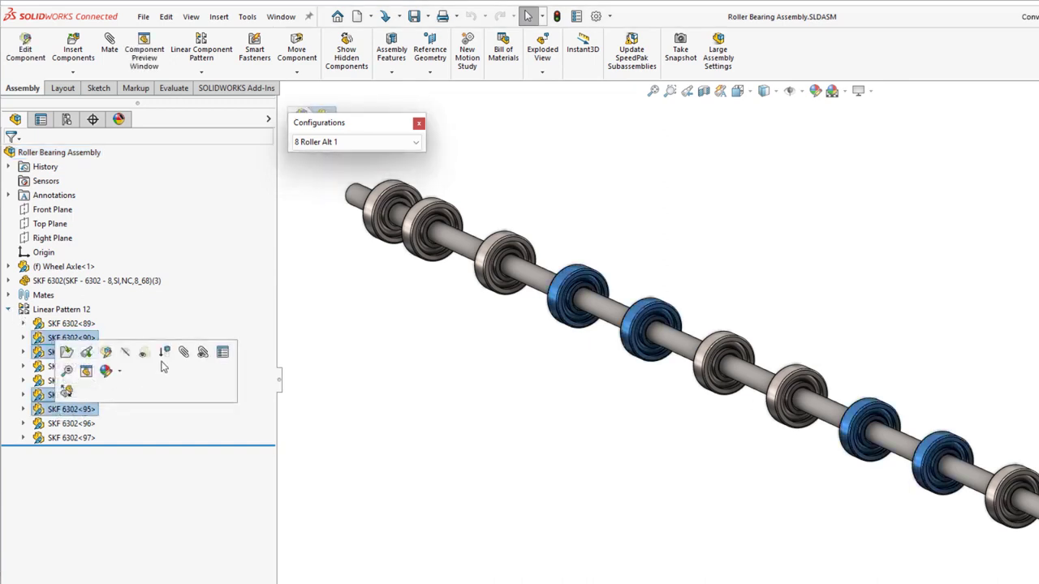
click(165, 355)
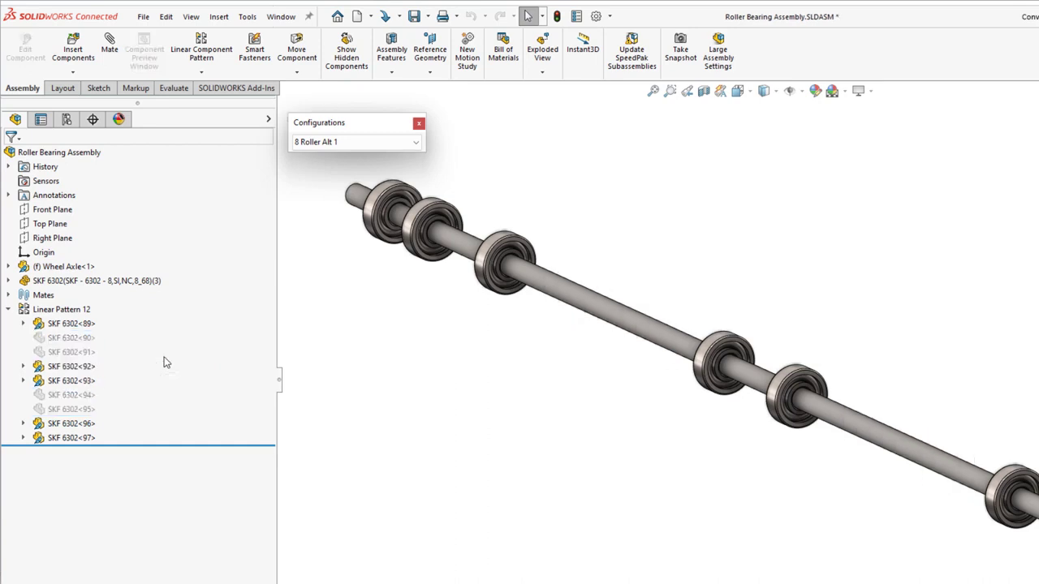
Edit Linear Pattern 12 to skip the third, fourth, seventh and eighth bearing instances for this configuration only.
click(45, 311)
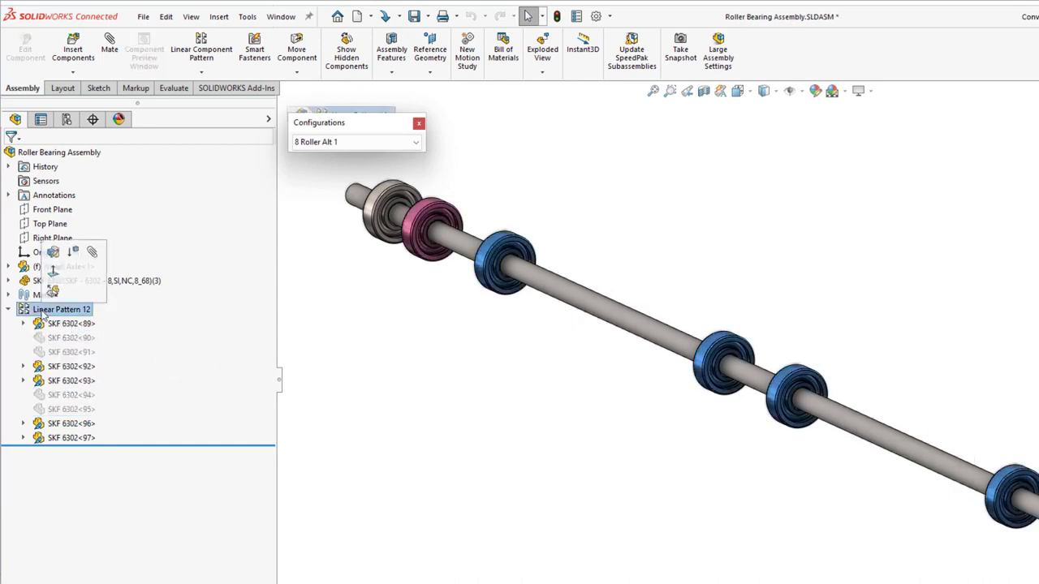
click(53, 253)
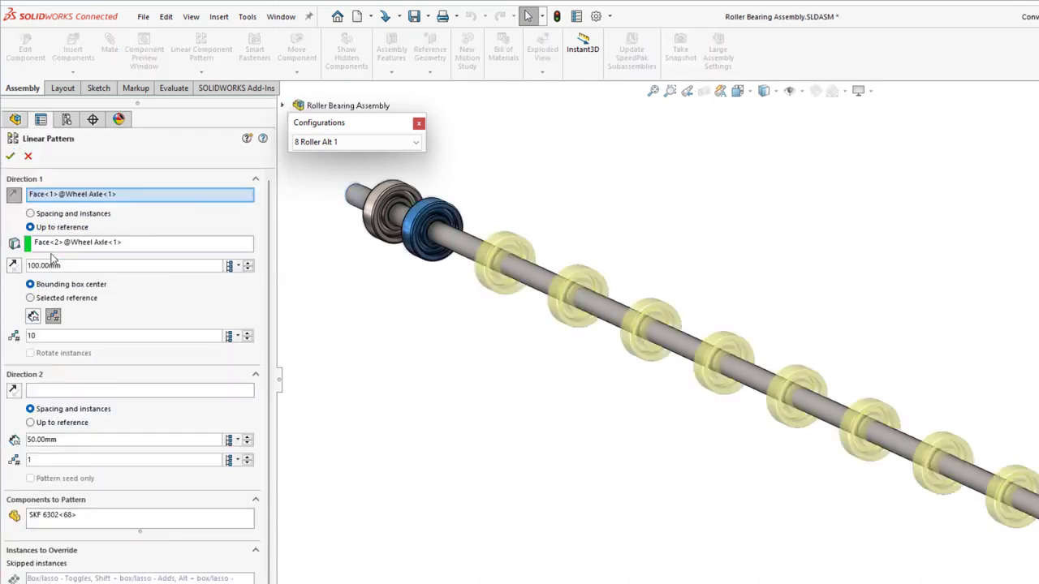
drag(277, 190, 277, 265)
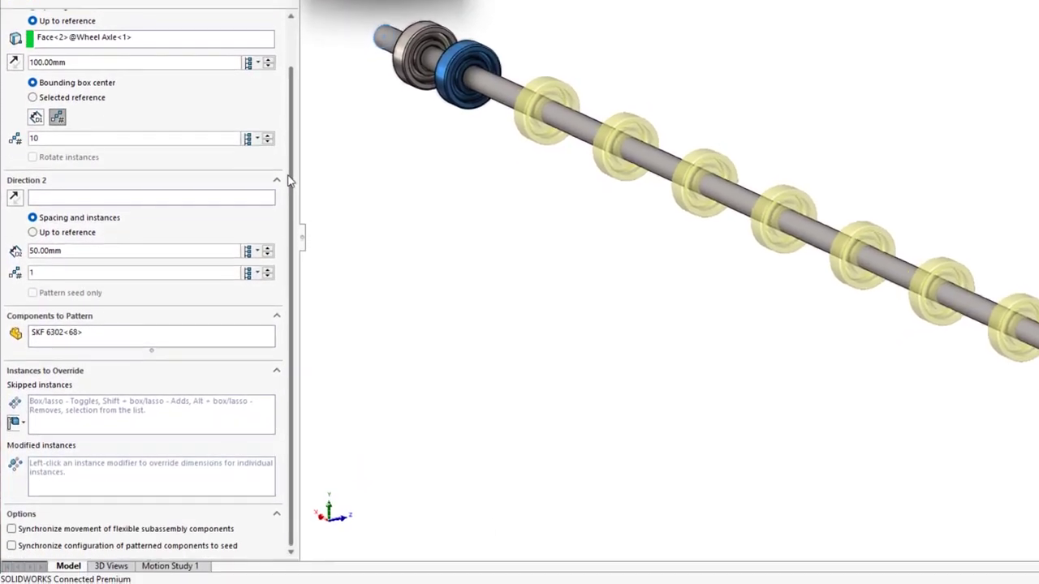
click(71, 401)
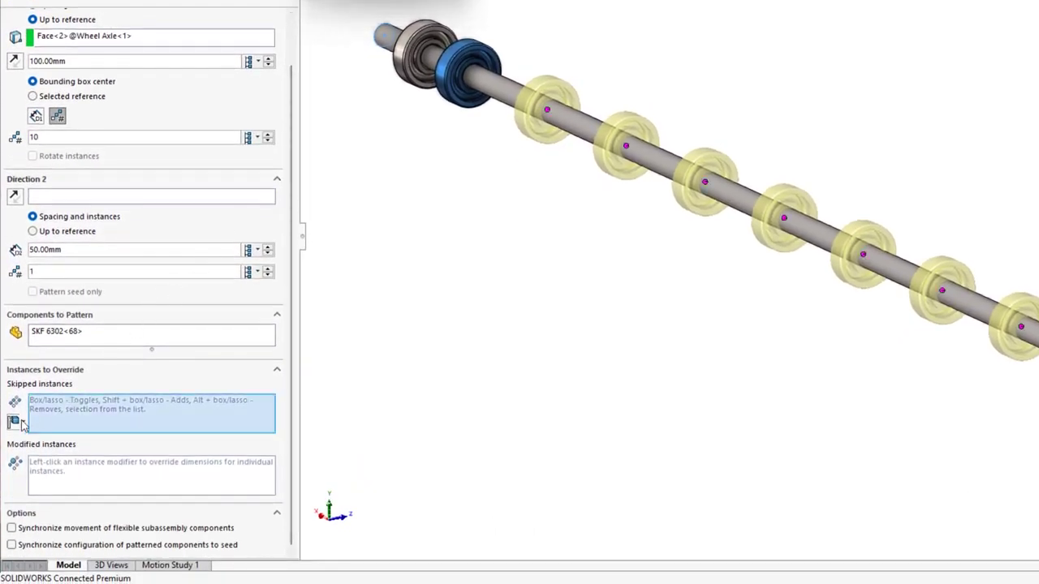
click(16, 422)
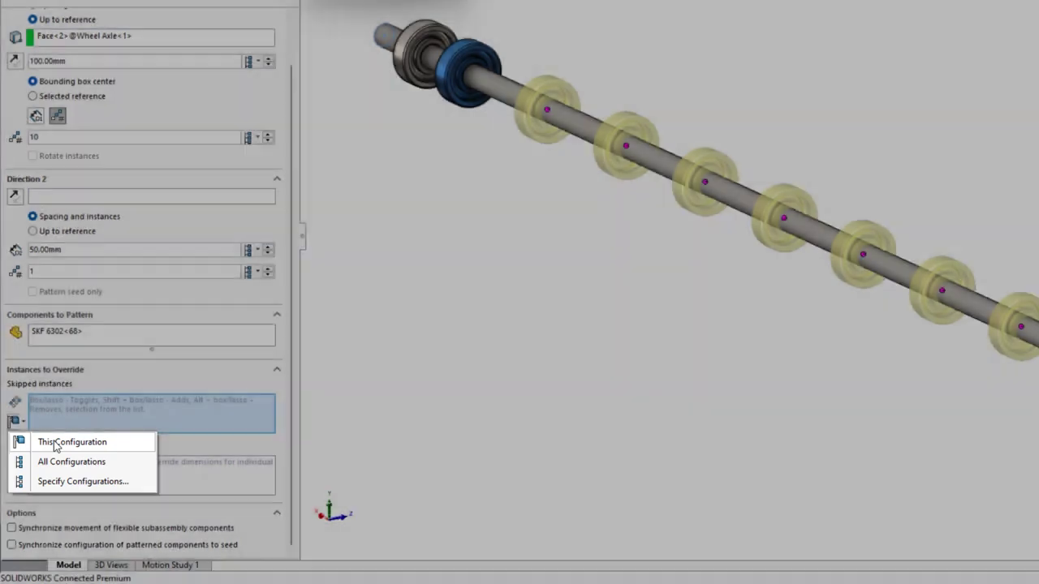
click(54, 446)
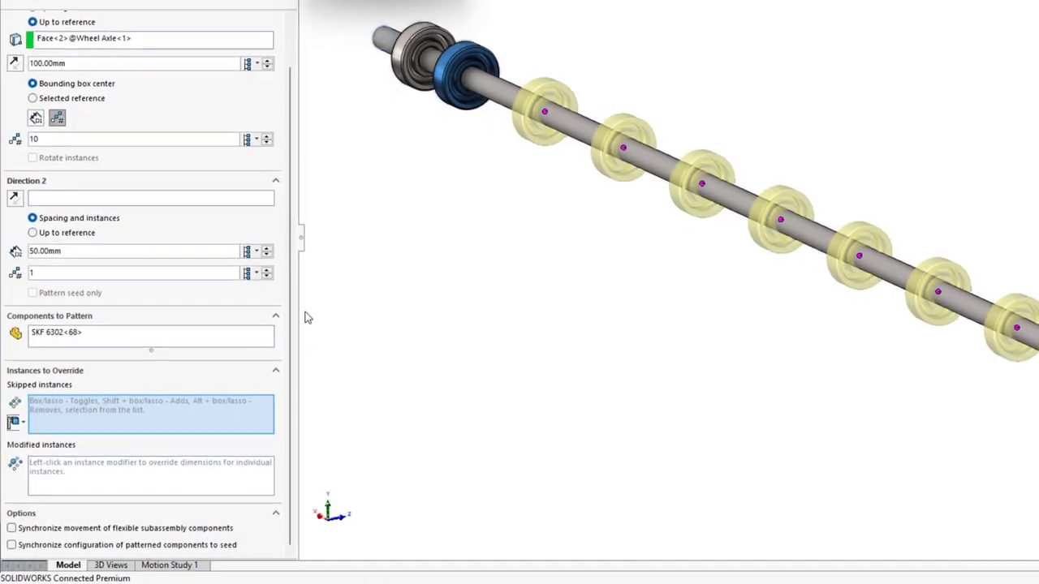
click(574, 182)
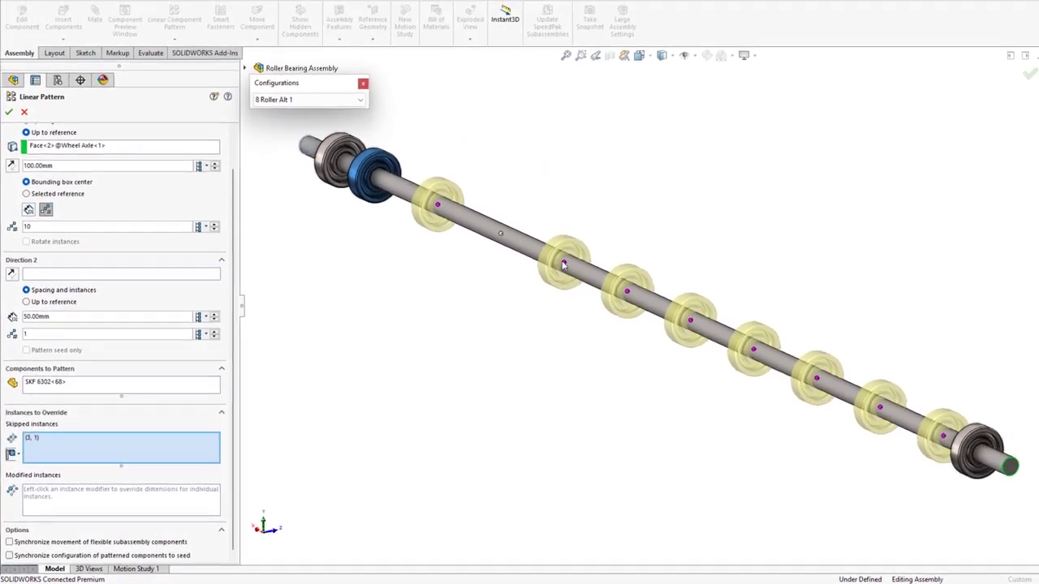
click(647, 214)
click(866, 314)
click(786, 387)
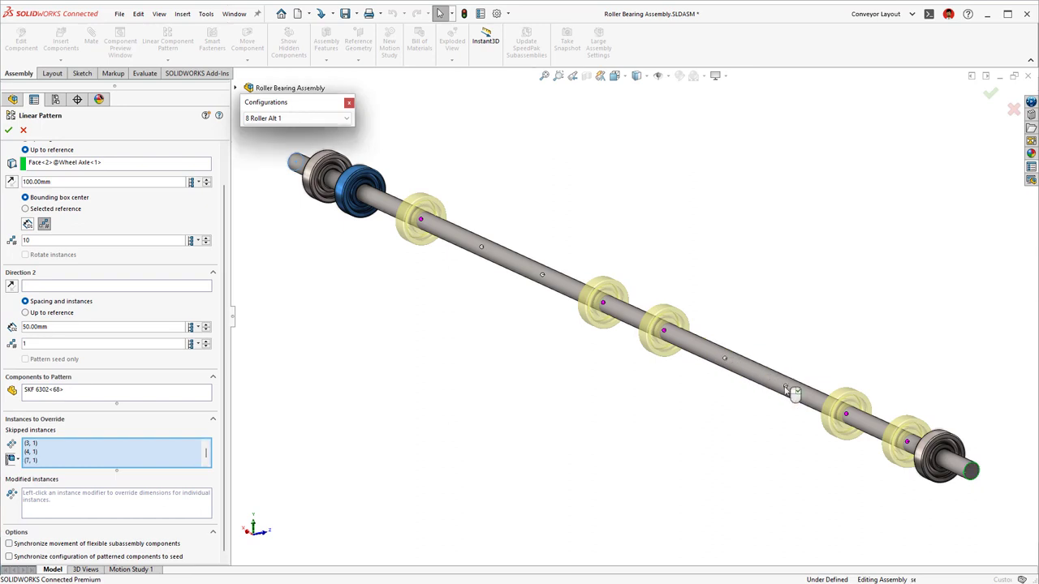
right_click(786, 391)
In the 8 Roller Alt 2 configuration, replace only the pattern's seed bearing SKF 6302<68> with Rubber Wheel.SLDPRT, matching the configuration name.
click(273, 120)
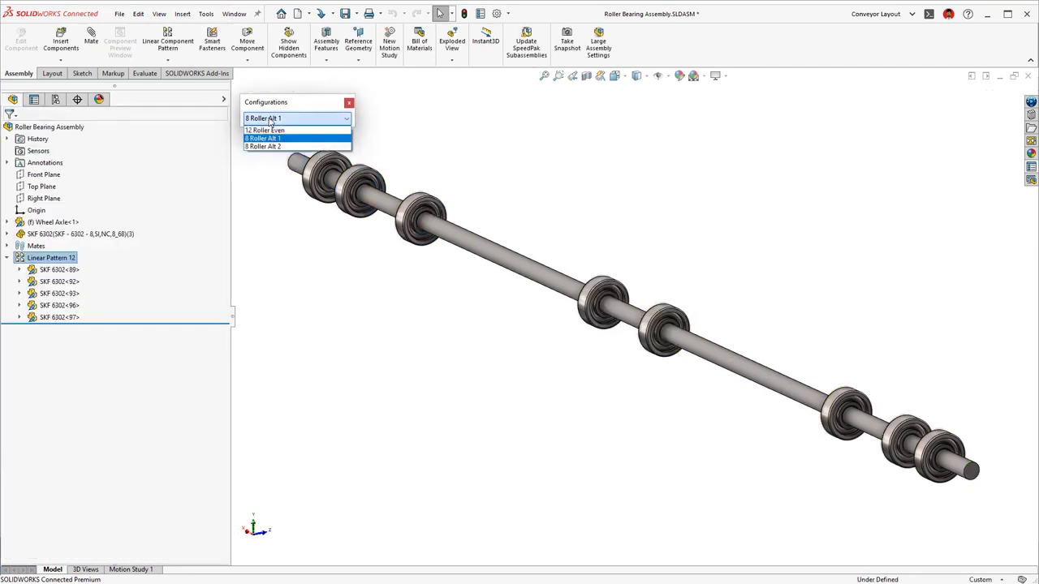
click(268, 146)
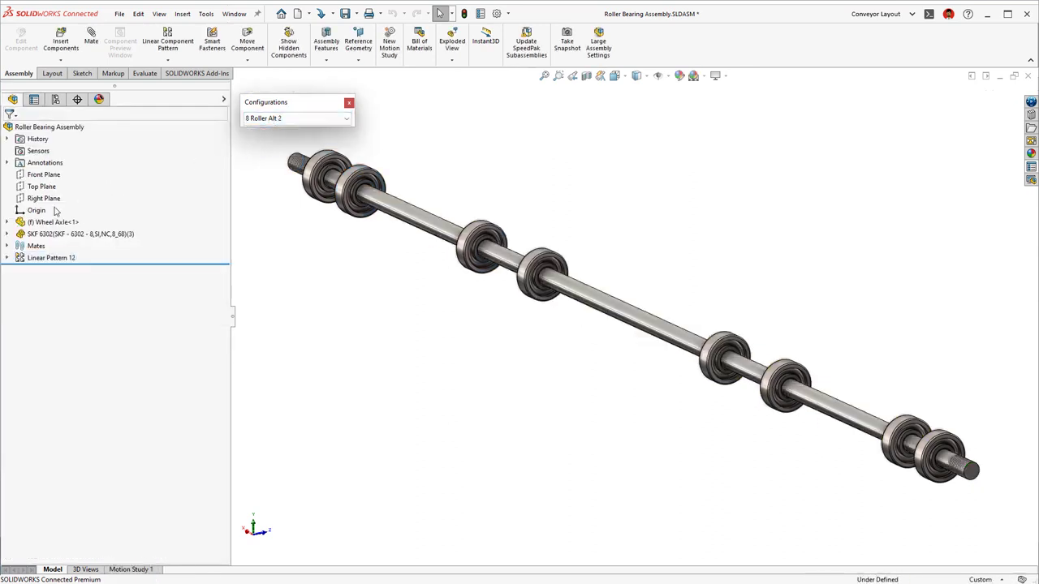
click(8, 234)
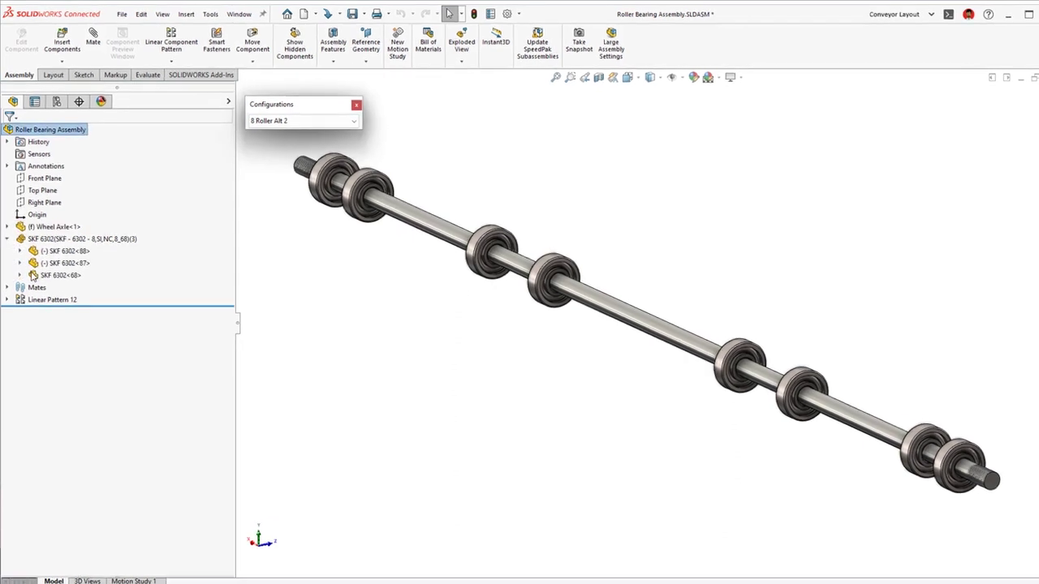
click(32, 269)
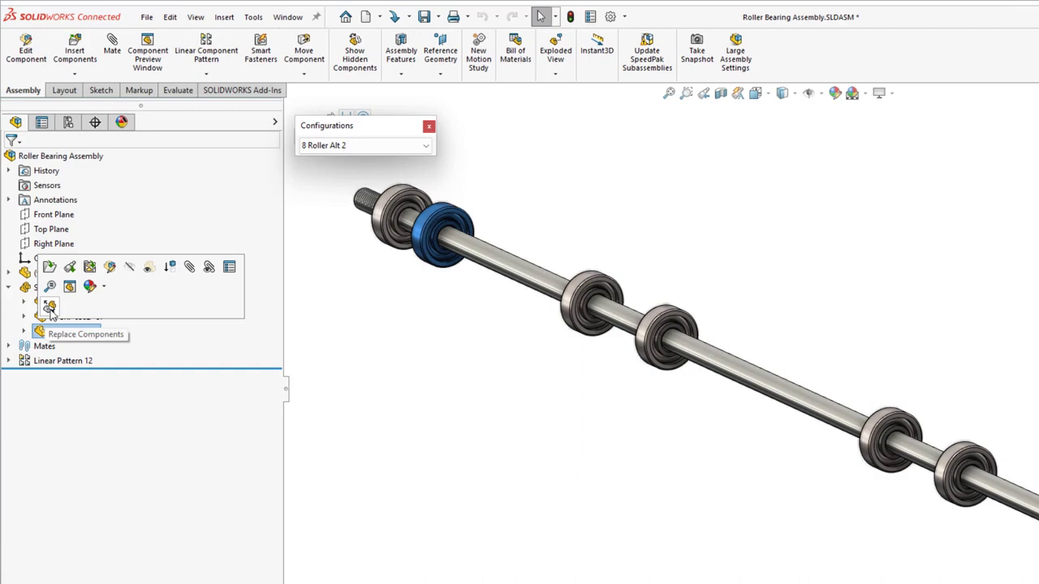
click(50, 307)
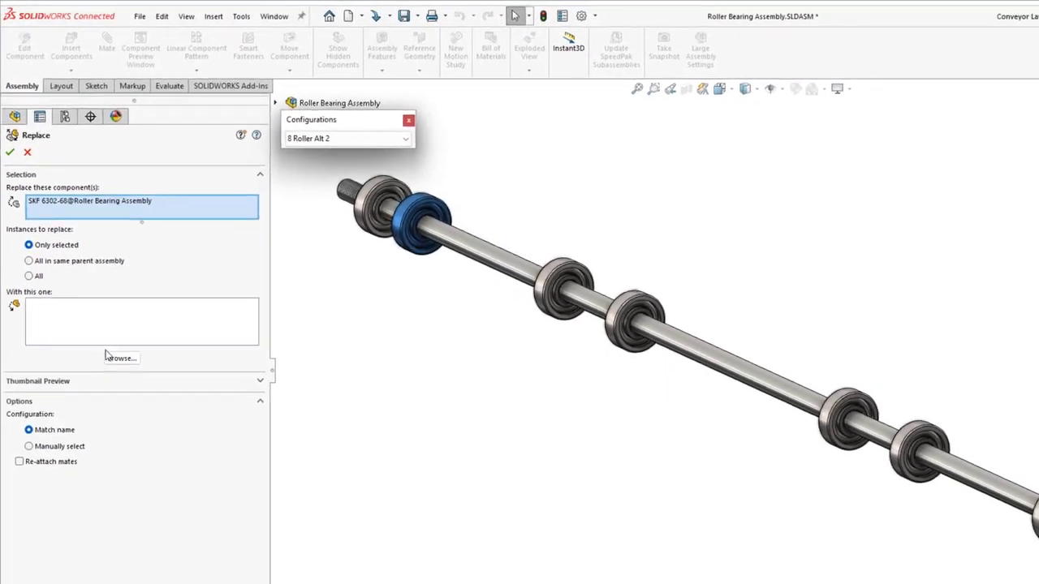
click(122, 376)
click(337, 367)
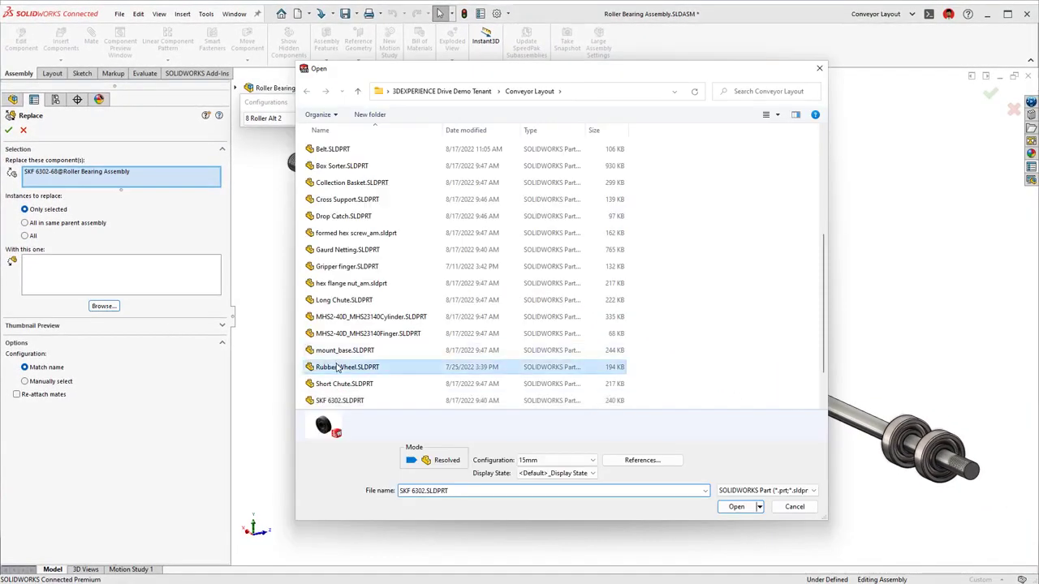
click(737, 507)
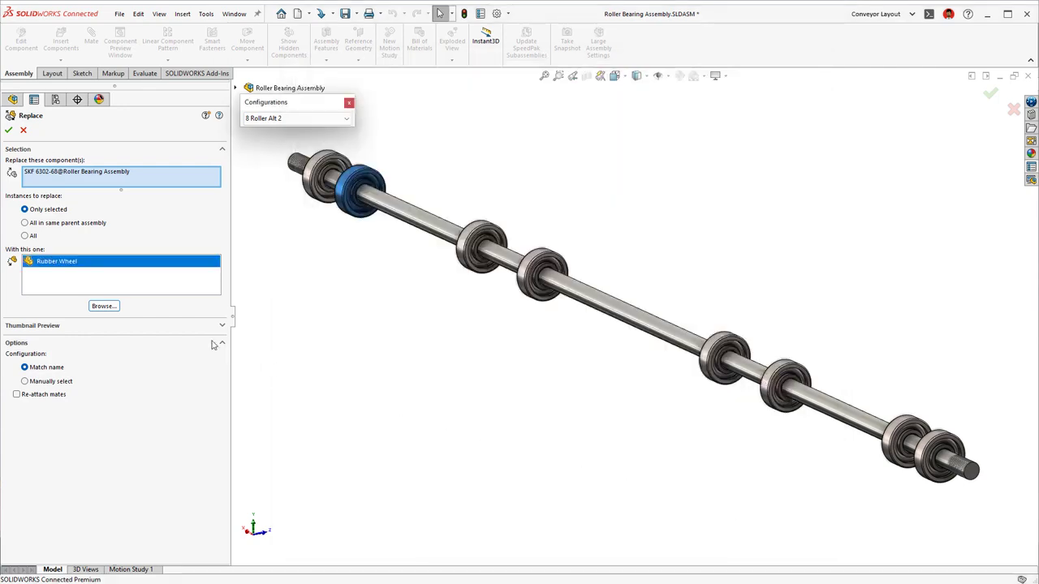
click(191, 329)
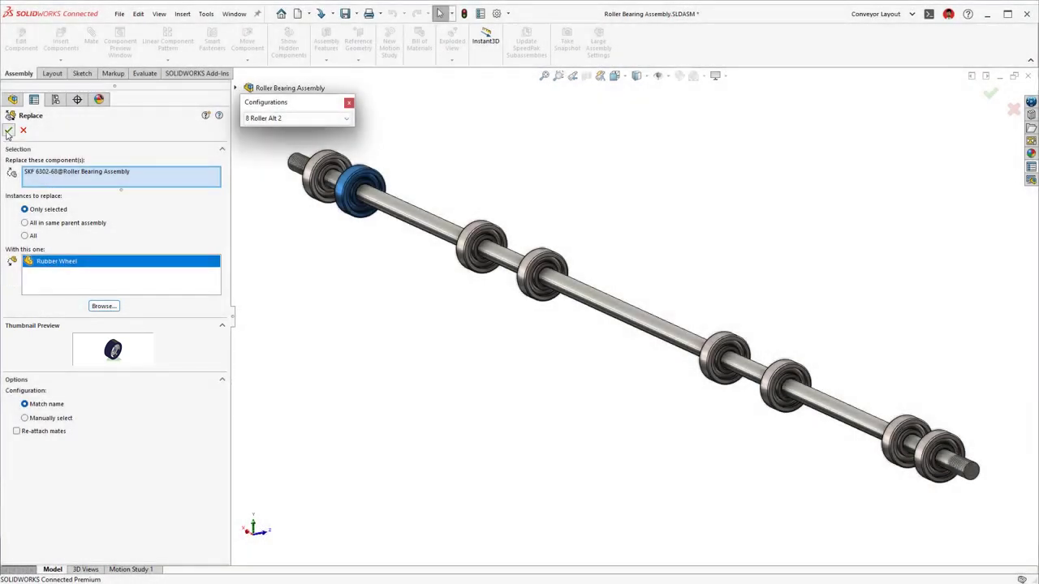
click(8, 131)
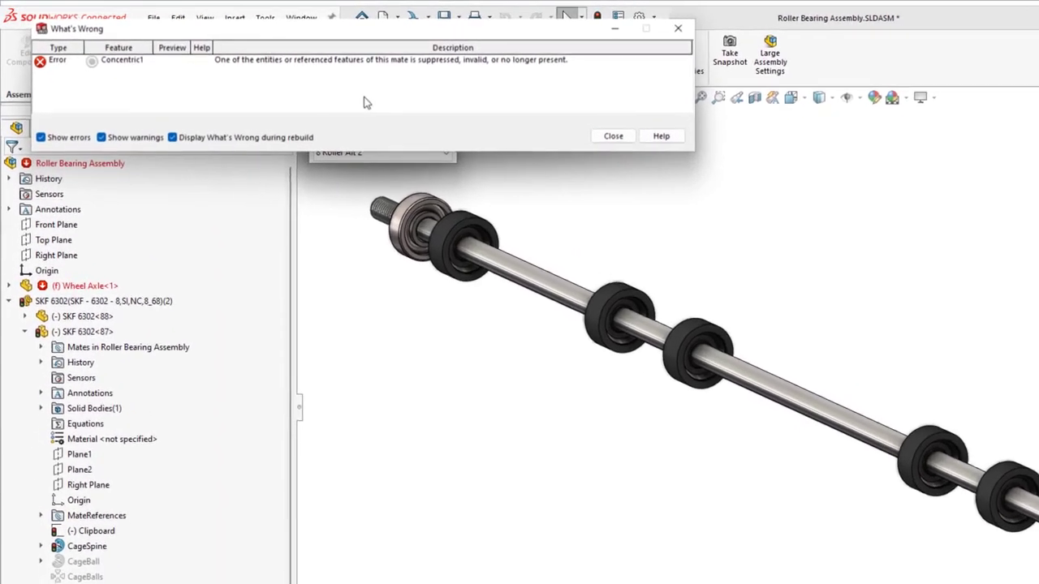
click(607, 137)
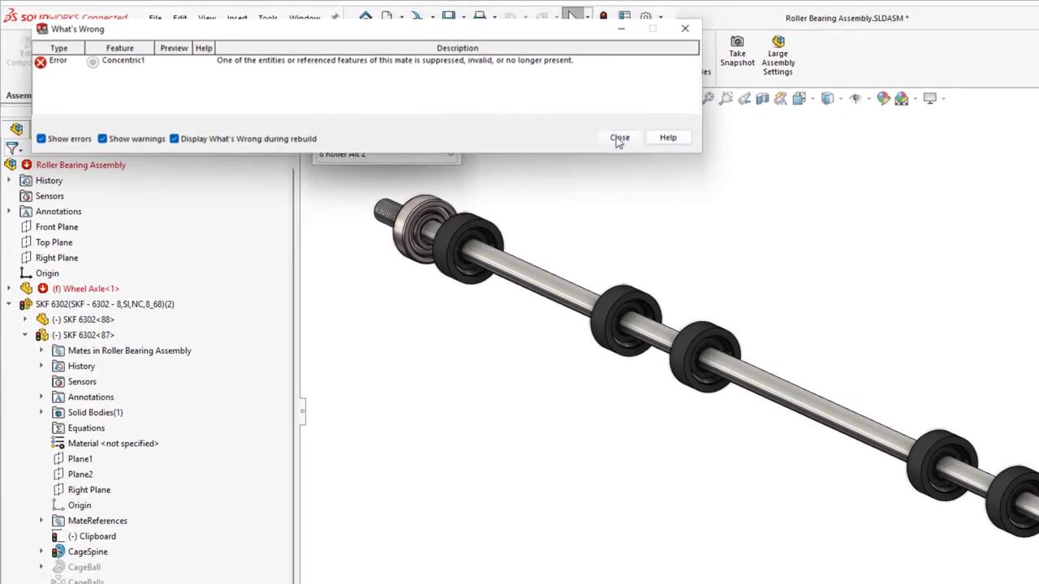
Examine the broken Concentric1 mate's selections for its missing Rubber Wheel reference, leaving the mate unedited.
click(9, 305)
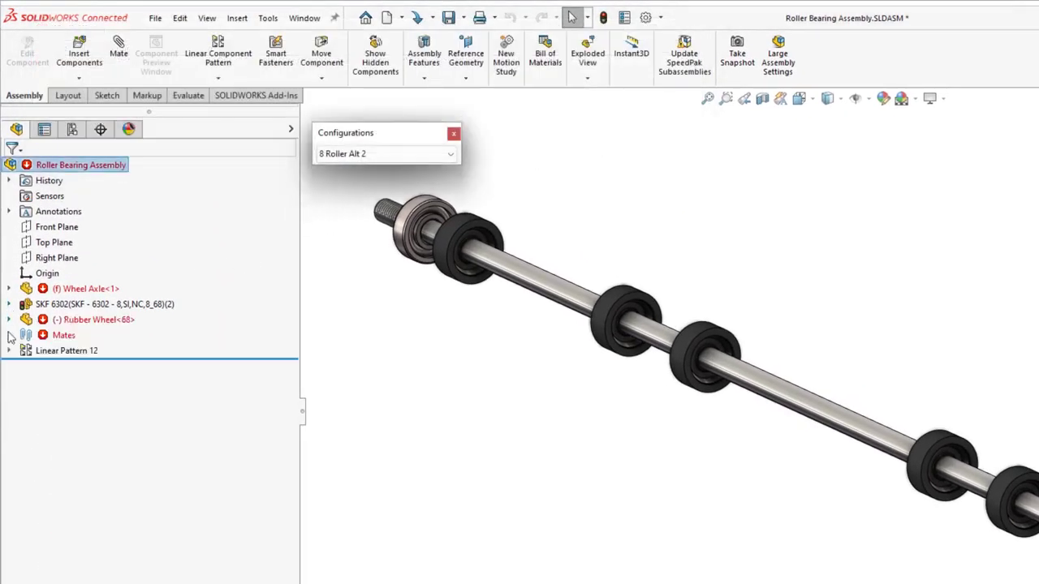
click(9, 335)
click(47, 365)
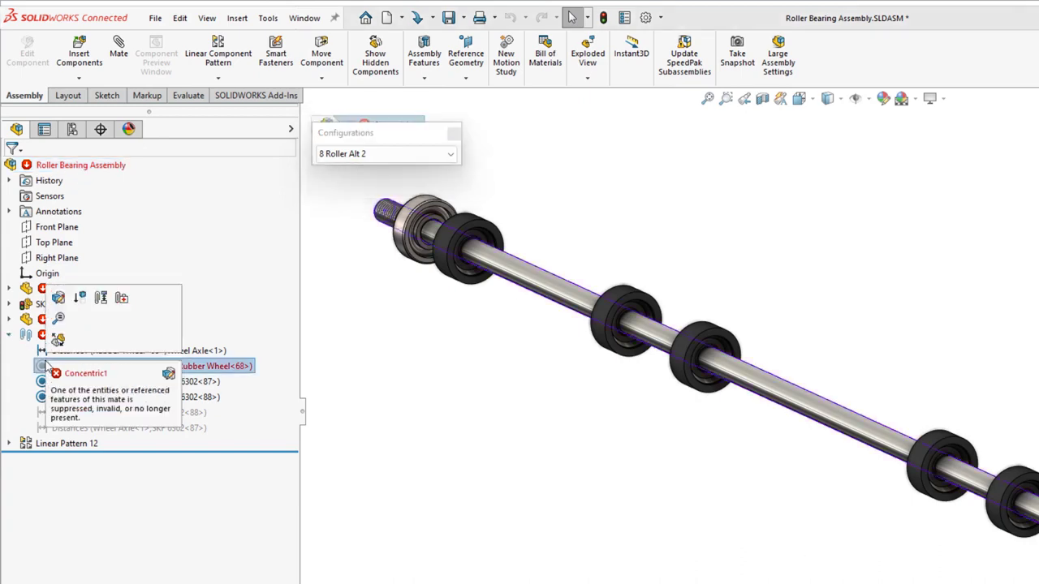
click(56, 300)
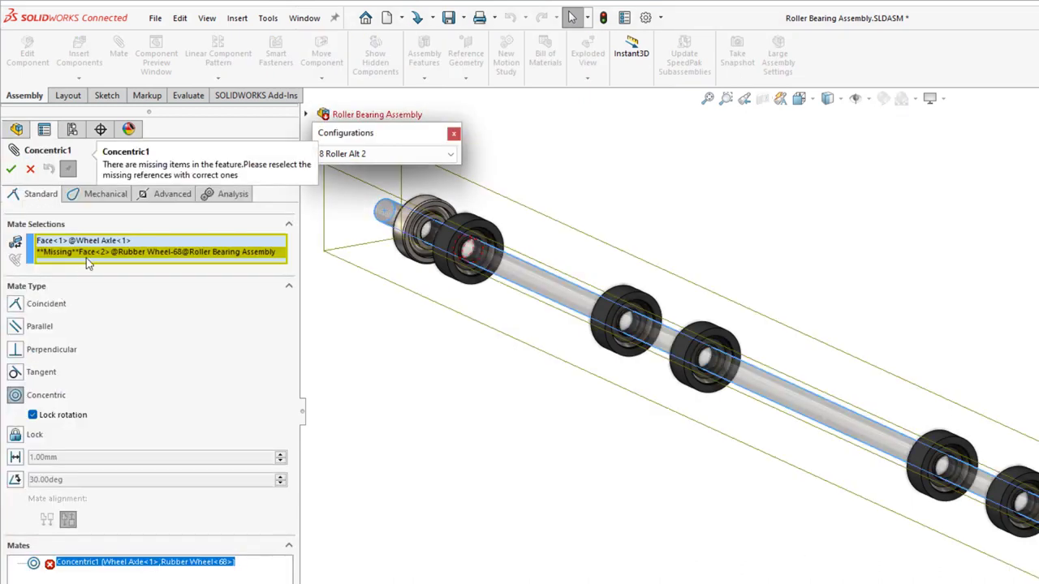
click(29, 168)
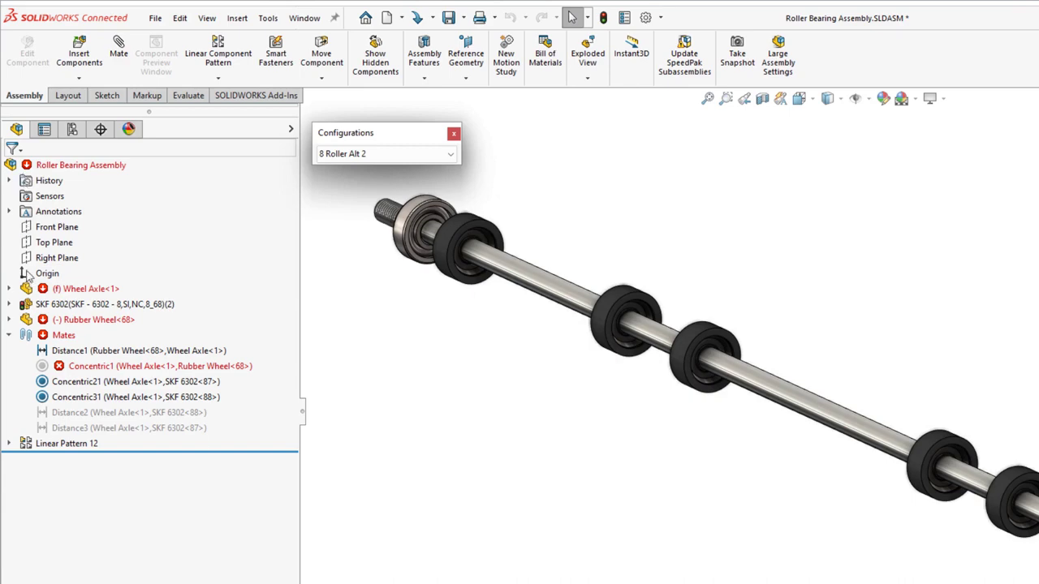
Auto-repair the assembly's broken mates to replace the missing Concentric1 reference on the Rubber Wheel.
click(42, 367)
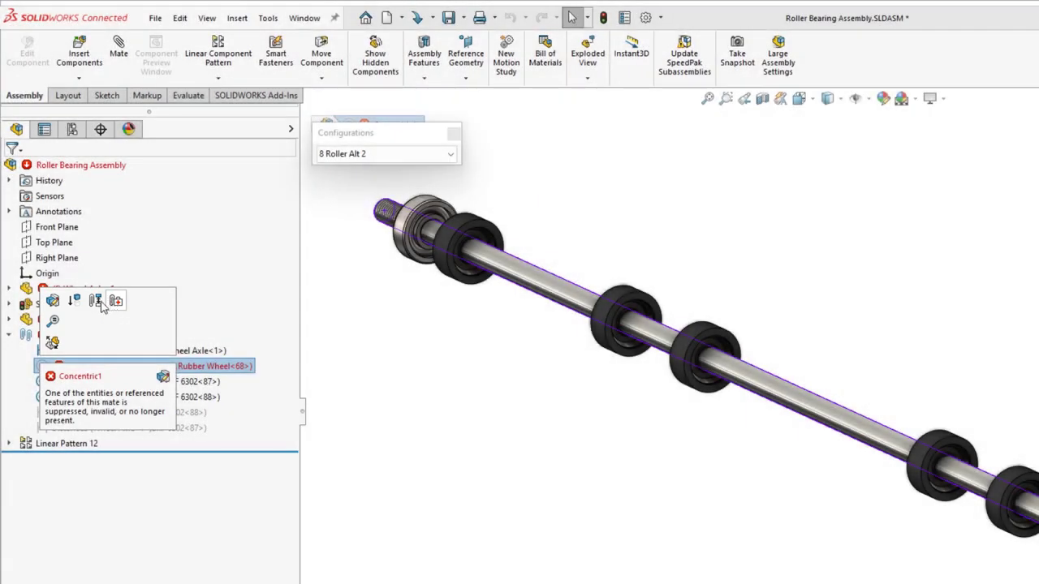
right_click(30, 337)
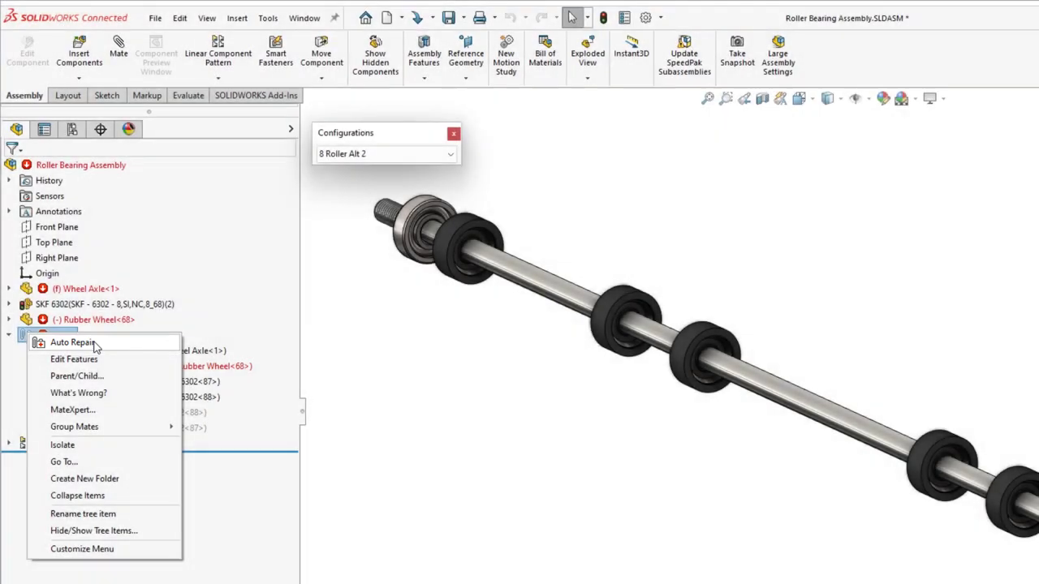
click(93, 345)
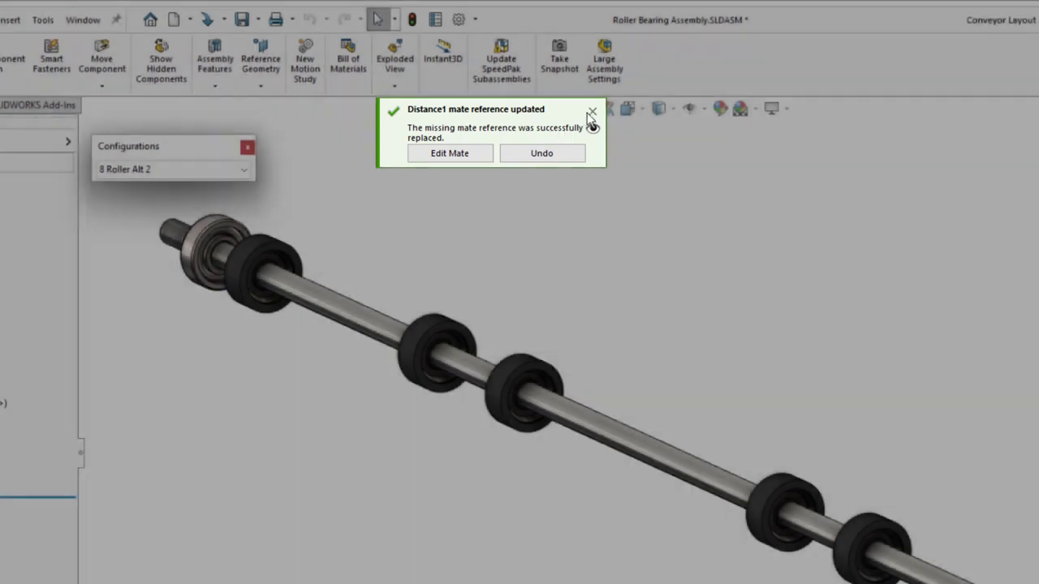
click(591, 111)
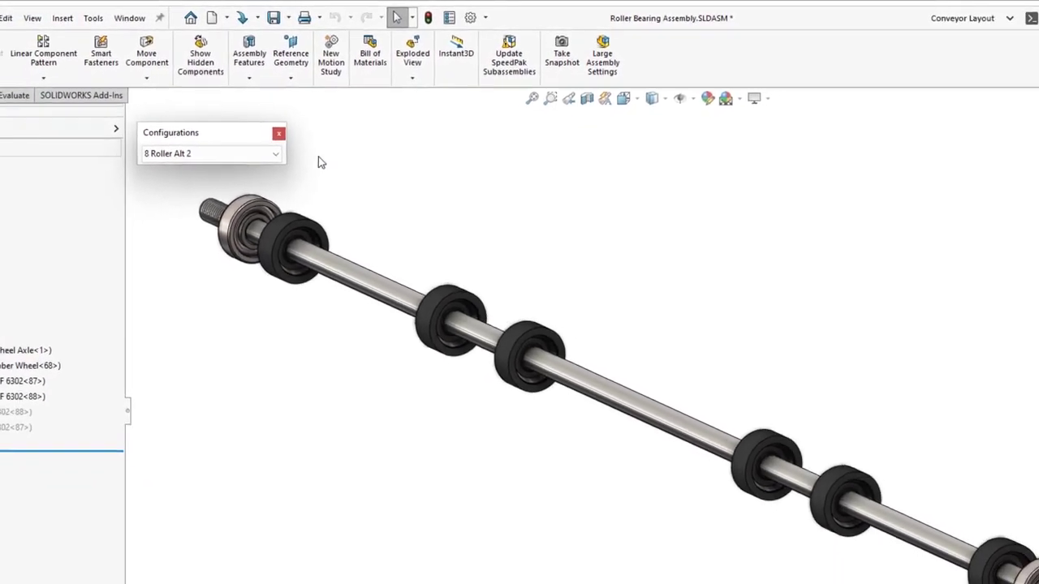
Activate the 8 Roller Alt 1 configuration to review it, and finish with 12 Roller Even active.
click(276, 153)
click(182, 194)
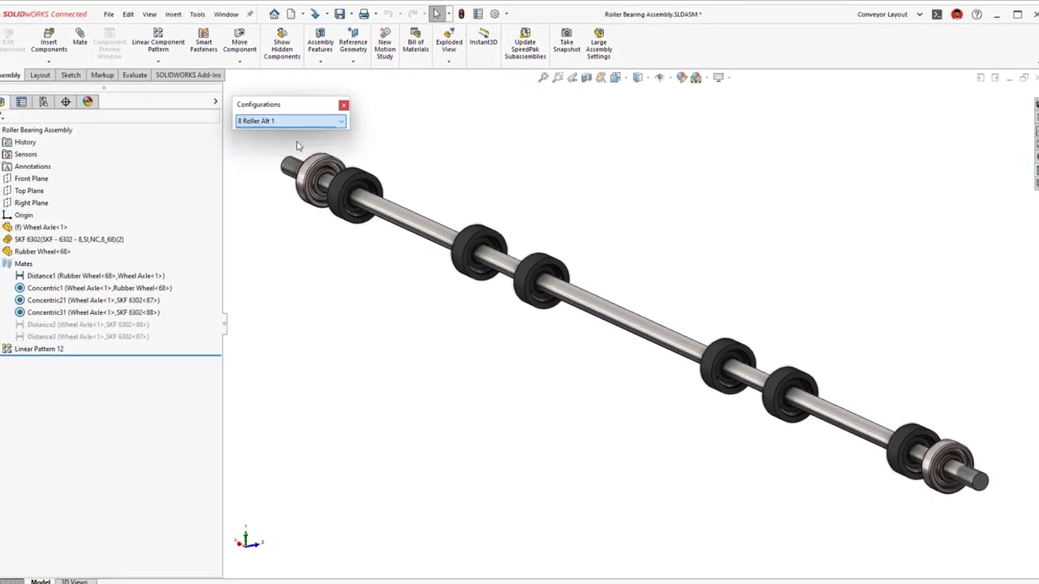
click(294, 121)
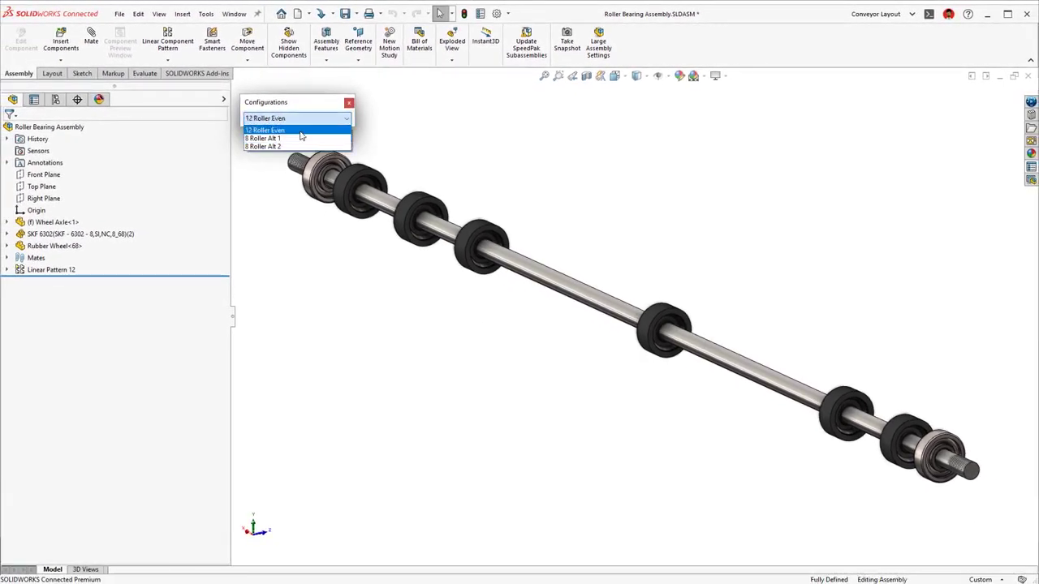
click(301, 131)
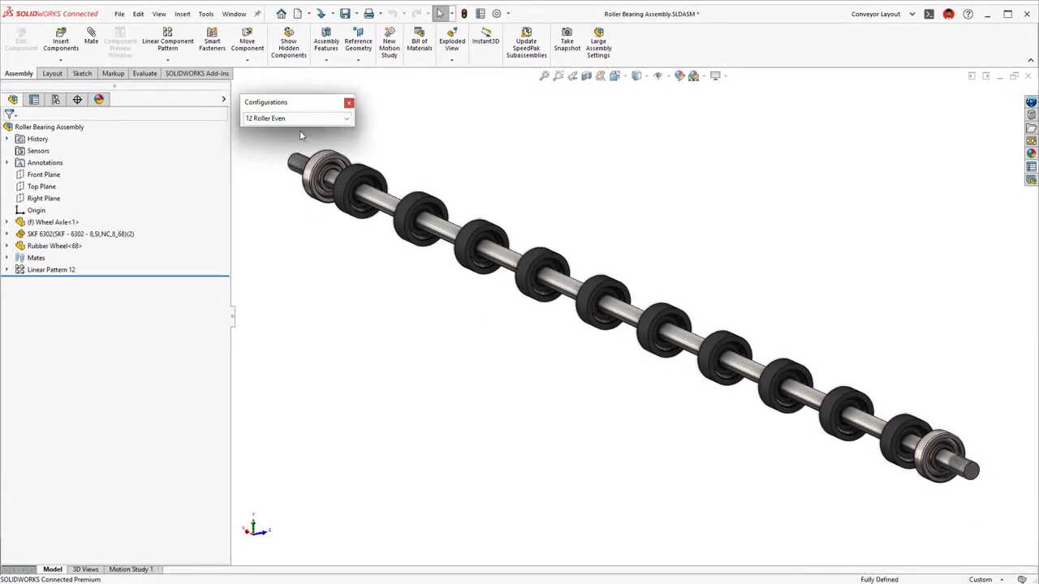
Review which name source the 12 Roller Even configuration uses for its bill of materials part number, without changing its properties.
click(56, 100)
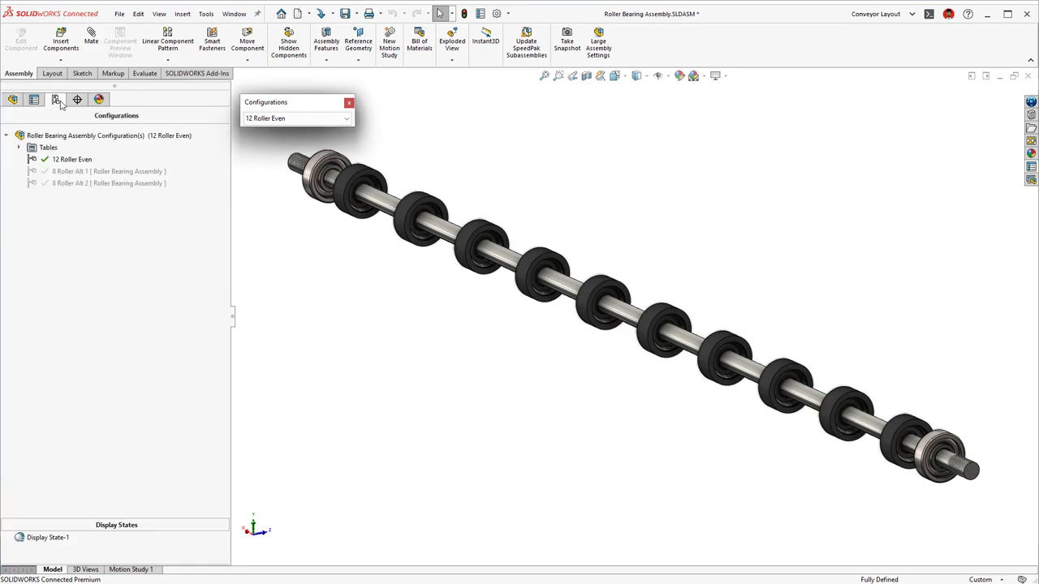
right_click(68, 161)
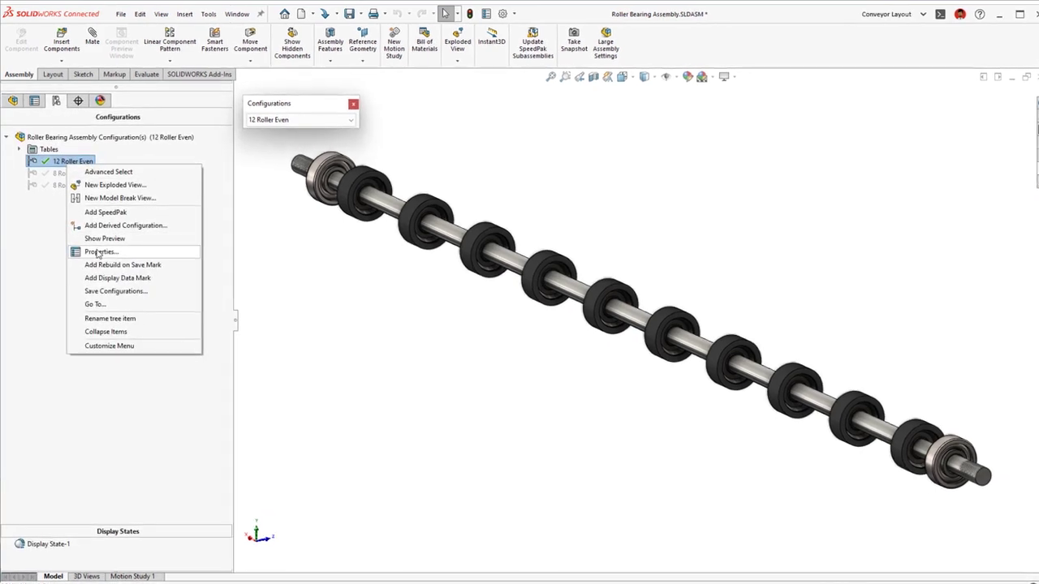
click(100, 248)
click(103, 364)
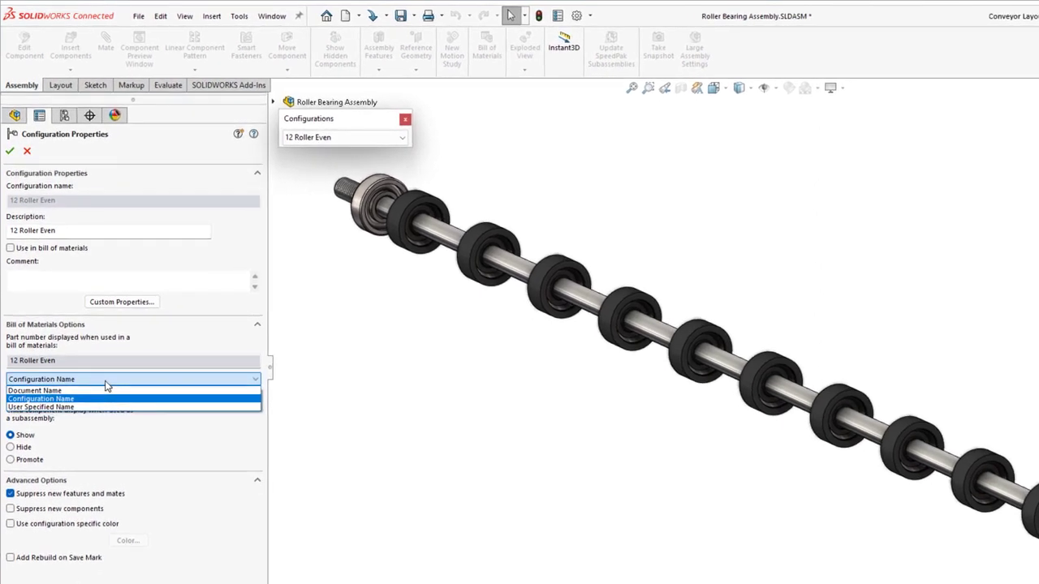
click(106, 382)
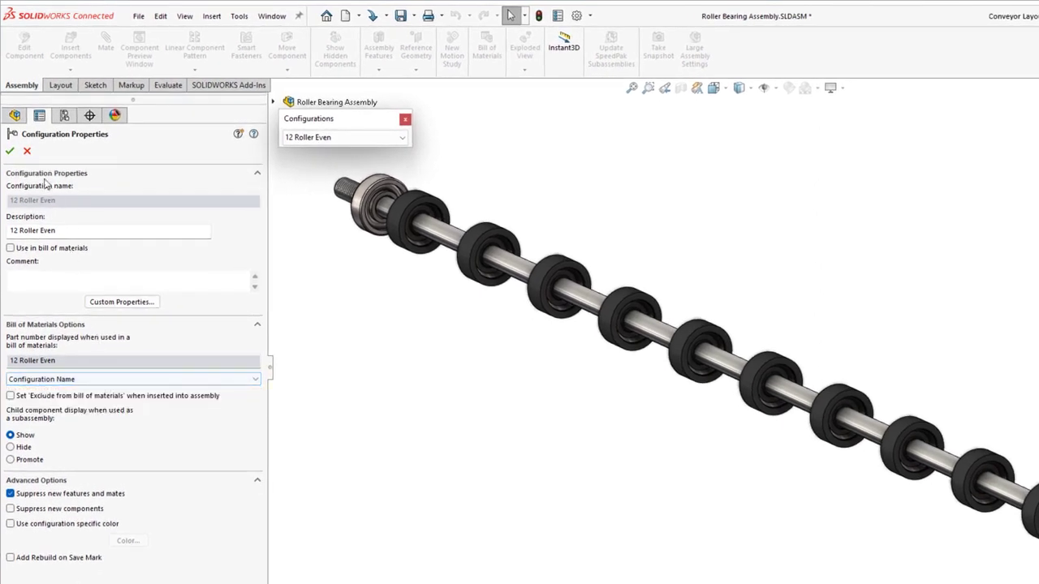
click(27, 152)
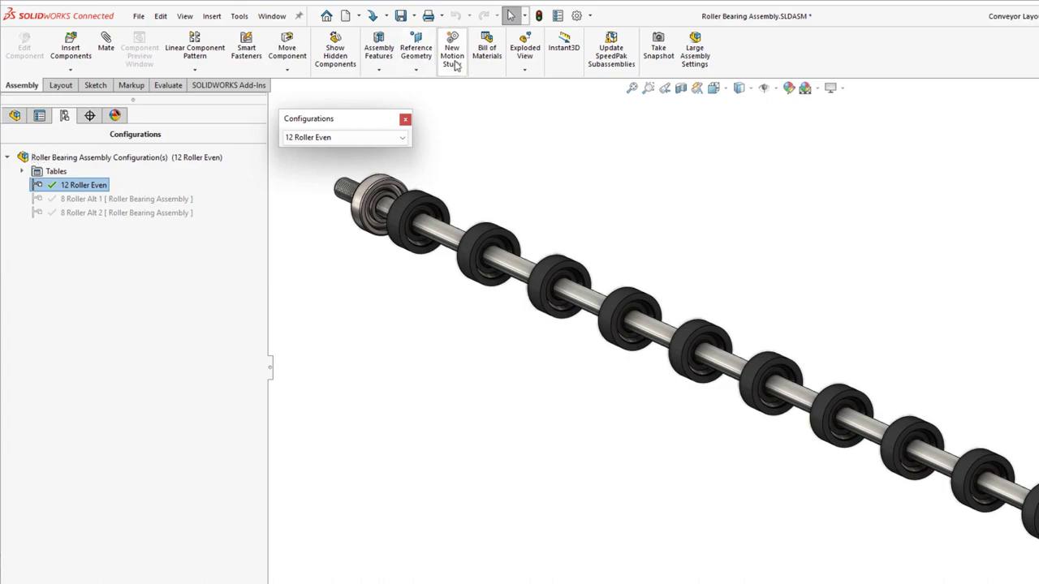
Check the document property that sets the default bill of materials part number for new configurations.
click(576, 15)
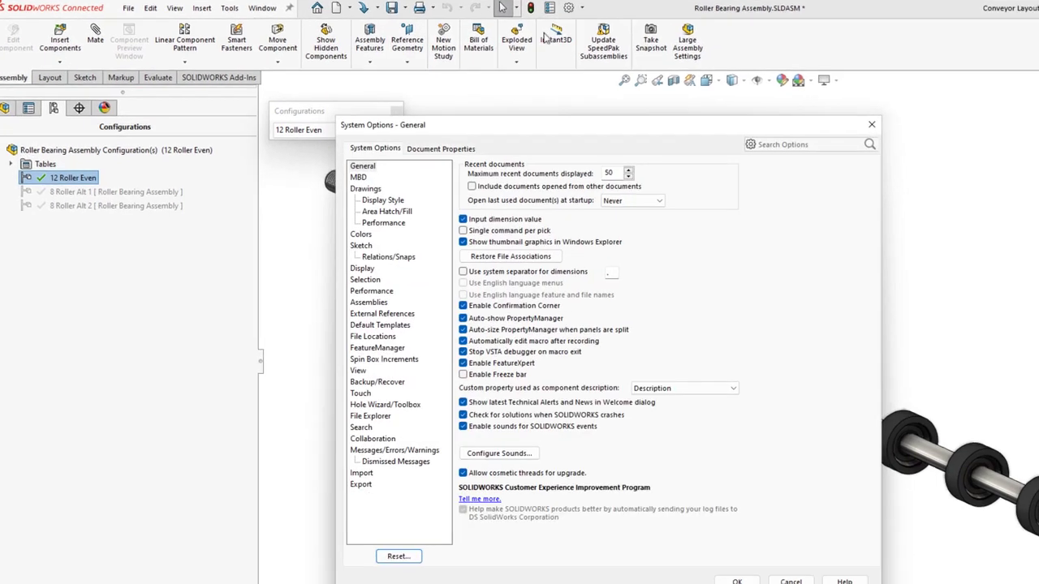
click(427, 137)
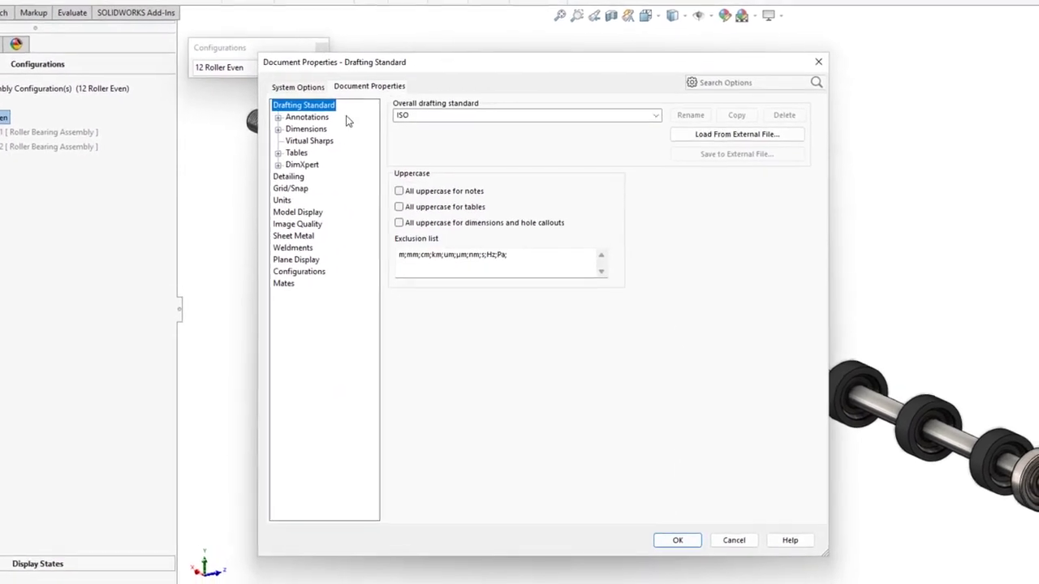
click(284, 265)
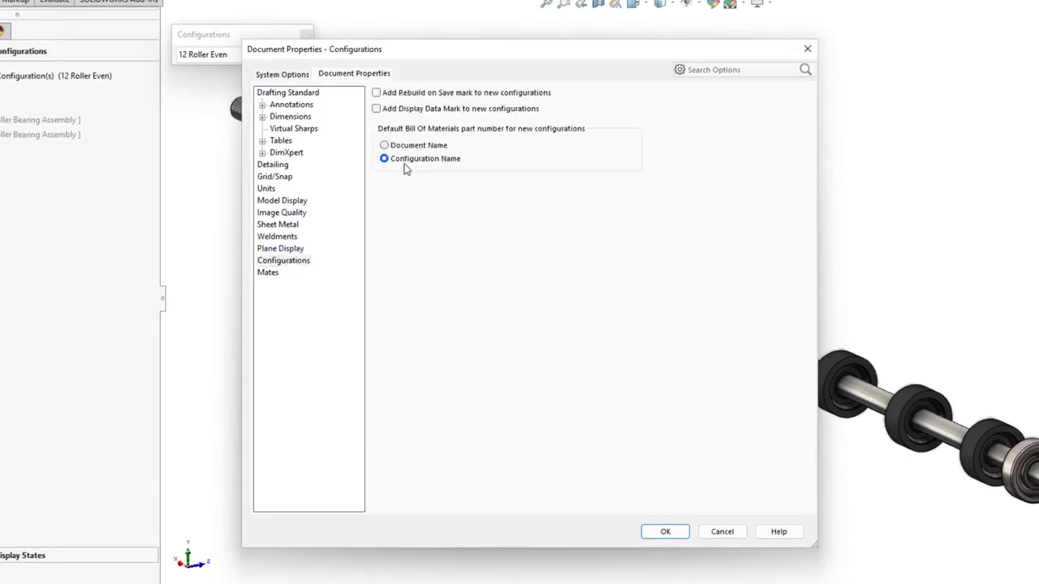
click(665, 531)
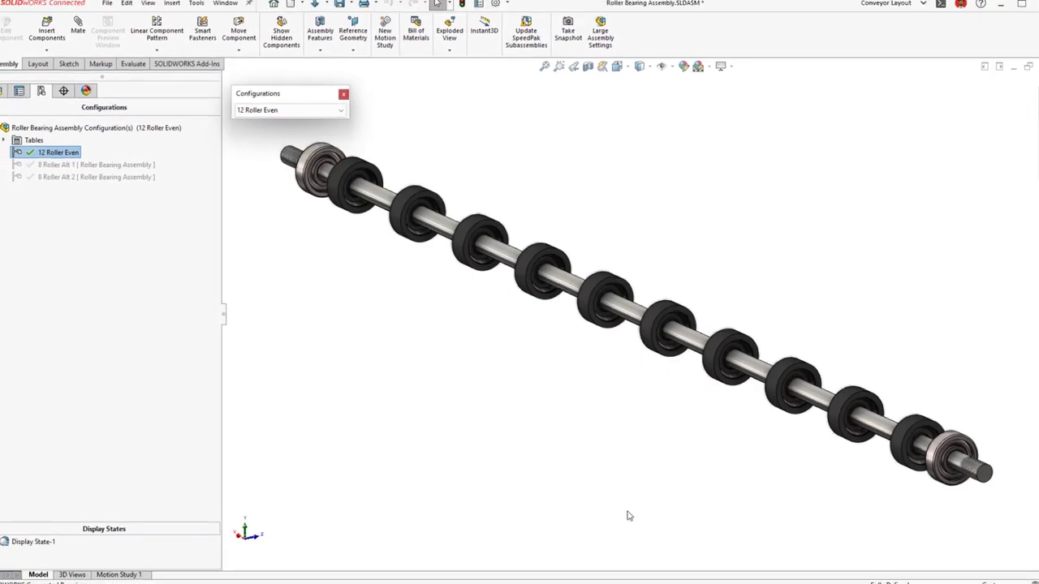
In the Roller Conveyor Assembly_Complete document, set all bearing assemblies of the Alternating Rollers_1 selection set to the 8 Roller Alt 1 configuration.
key(ctrl+Tab)
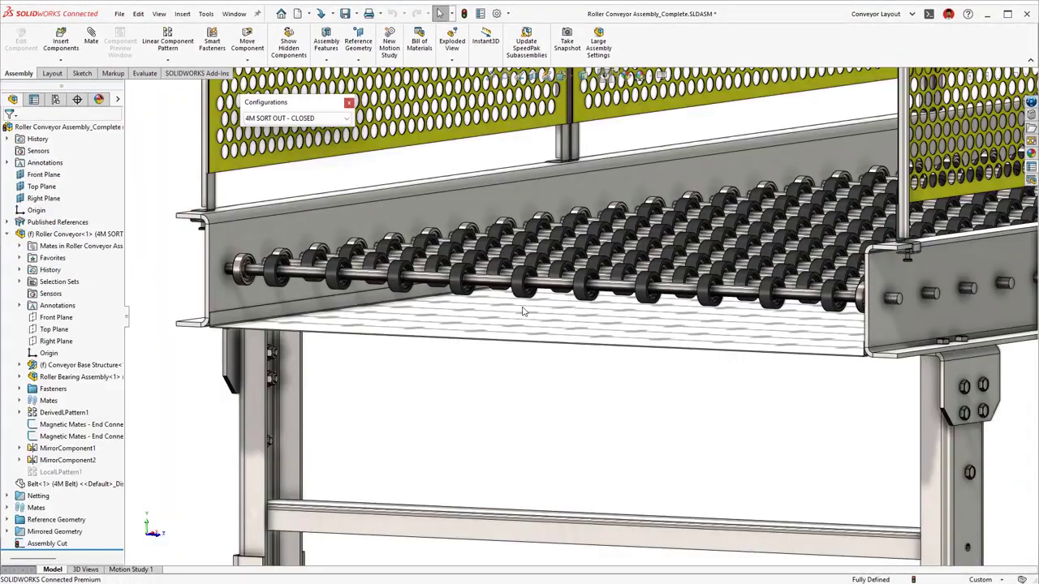
click(20, 281)
click(32, 293)
click(82, 306)
shift+click(81, 532)
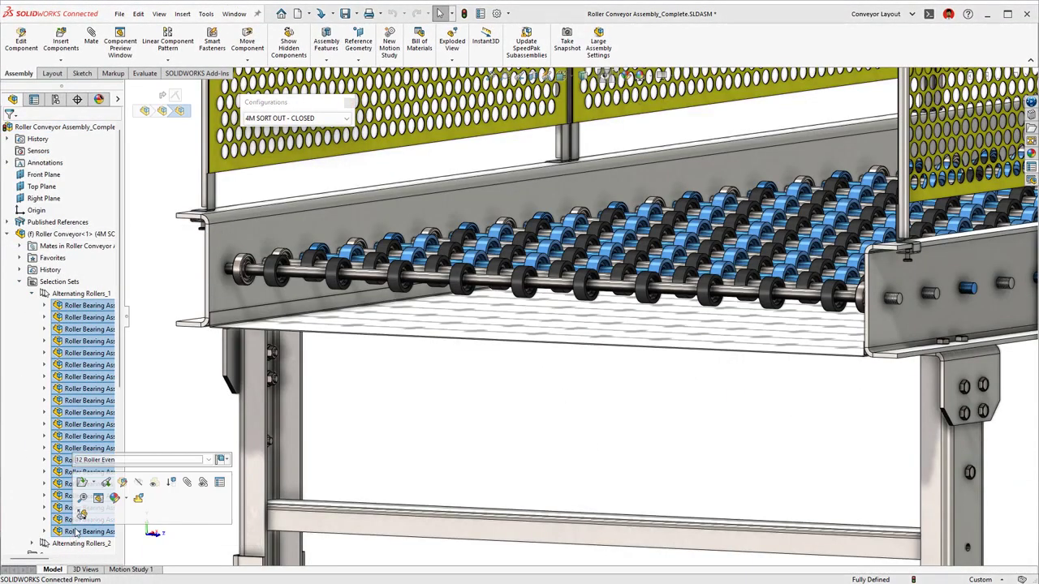
click(162, 460)
click(142, 477)
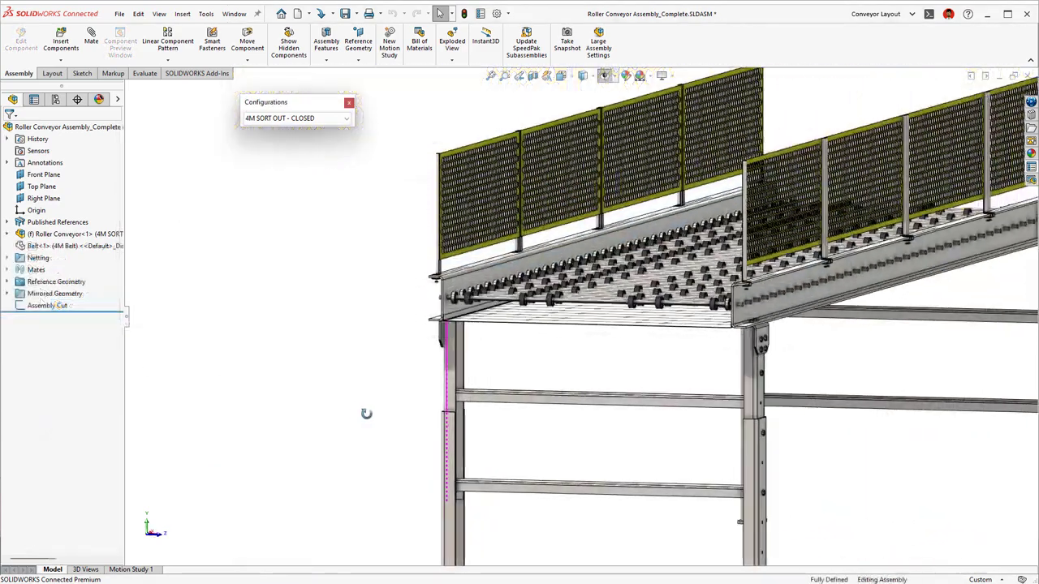
Using the Toolbox Clearance view, set up an extruded cut from the Assembly Cut sketch, Up To Surface at the support leg's far outer face.
middle_drag(365, 414, 393, 417)
key(space)
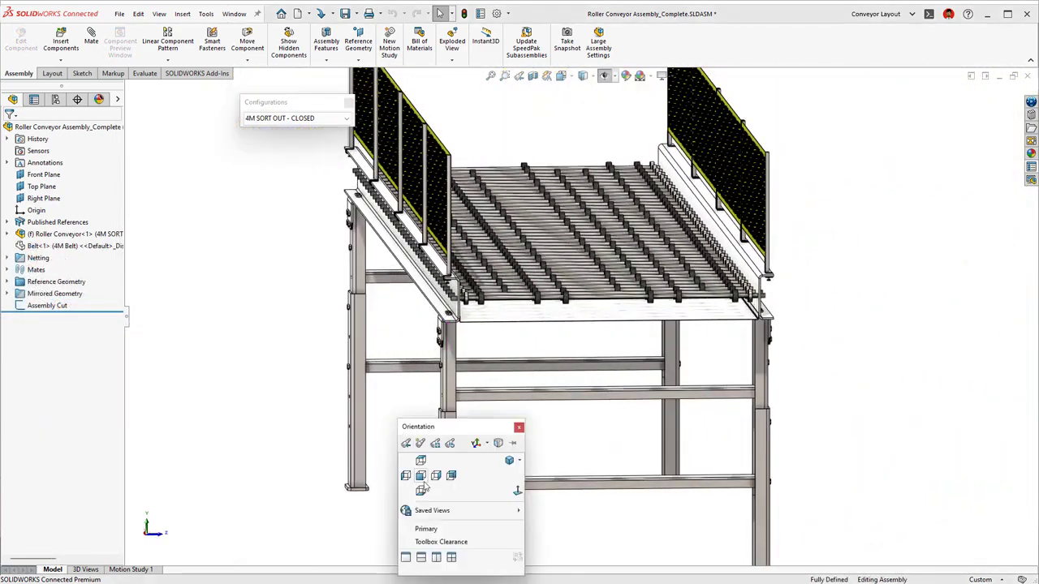
click(443, 542)
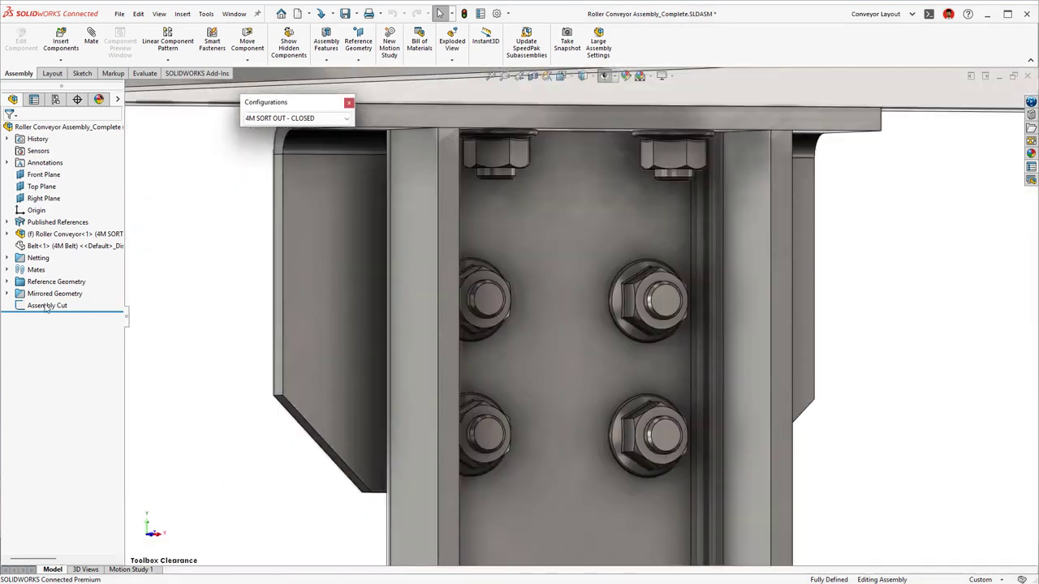
click(57, 306)
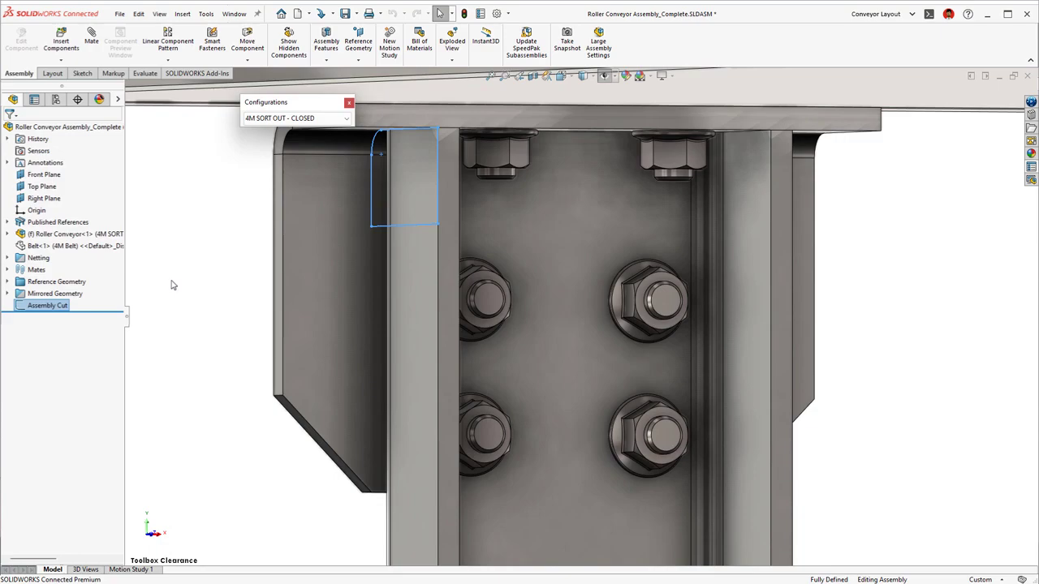
key(s)
click(202, 314)
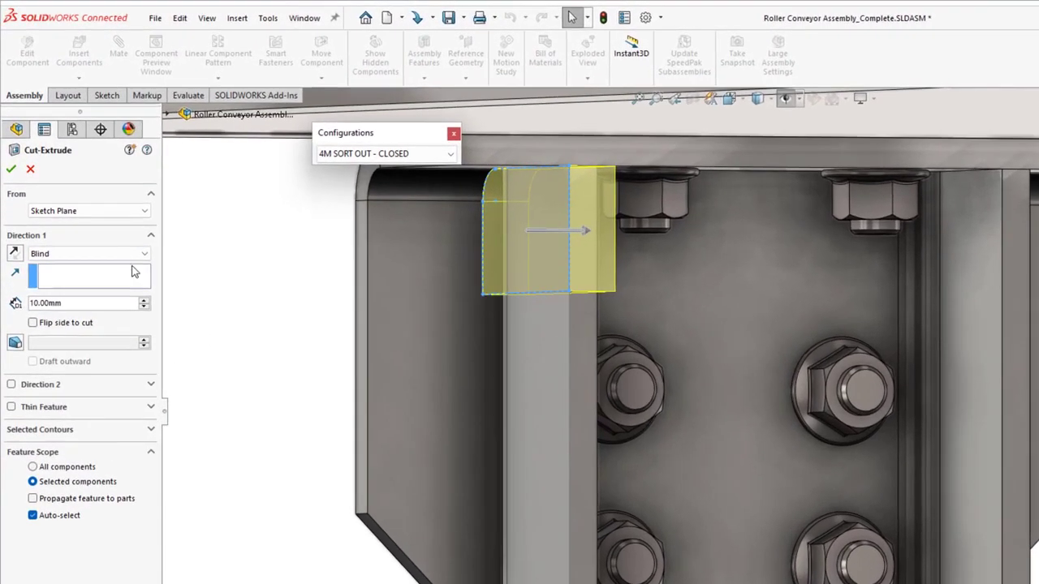
click(123, 256)
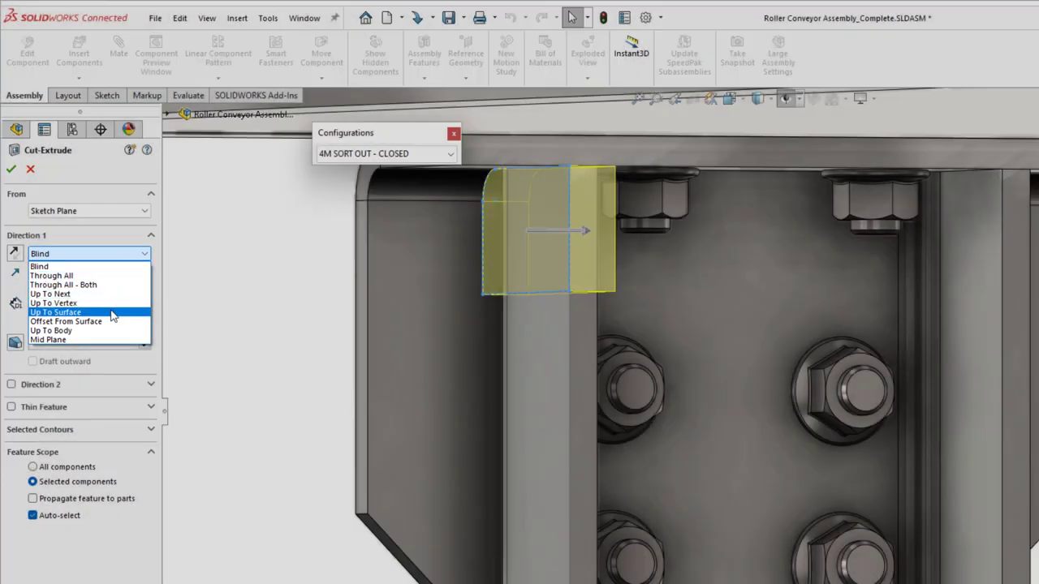
click(112, 314)
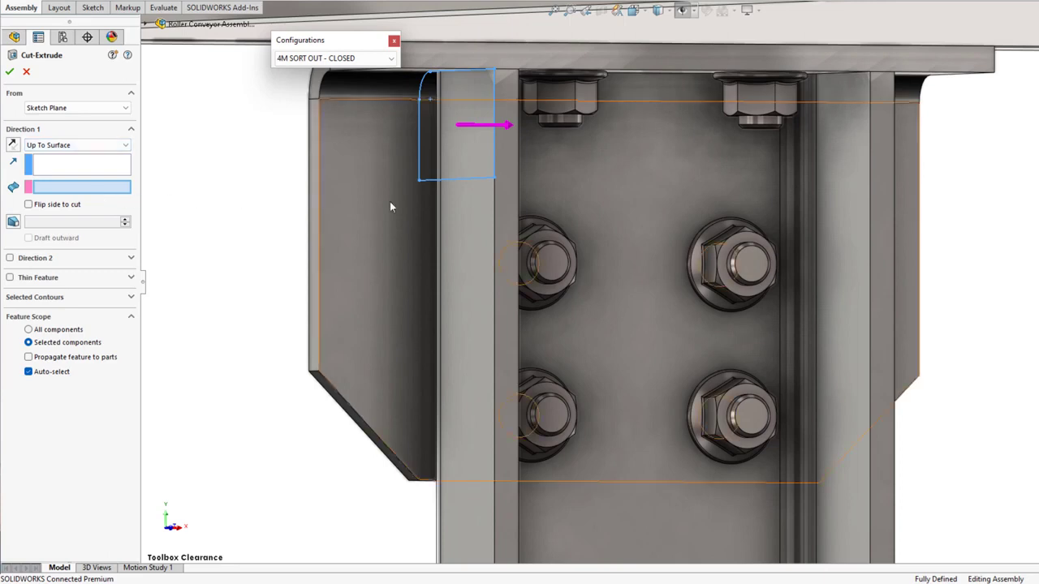
right_click(893, 207)
click(932, 259)
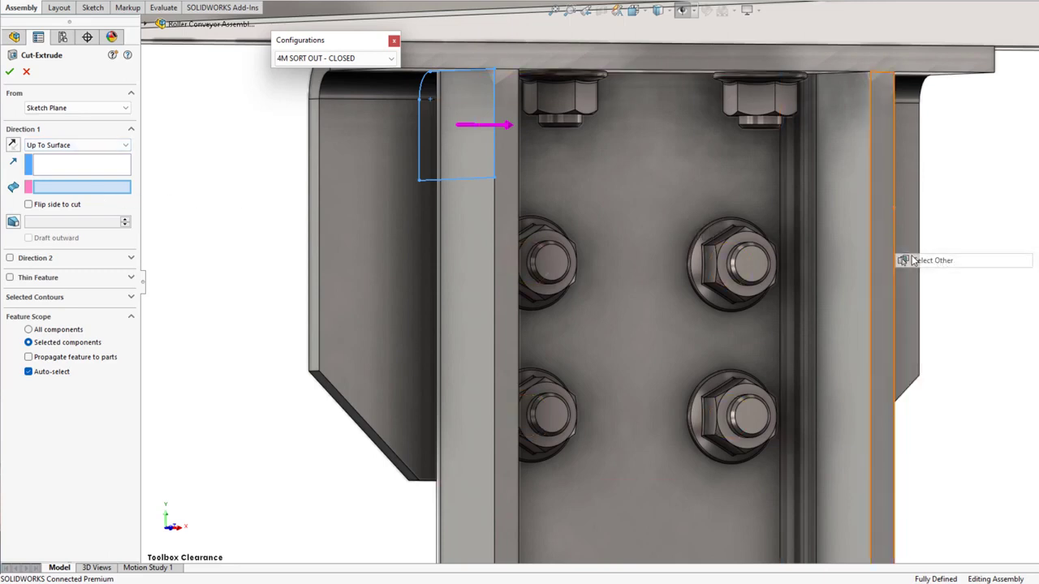
click(942, 283)
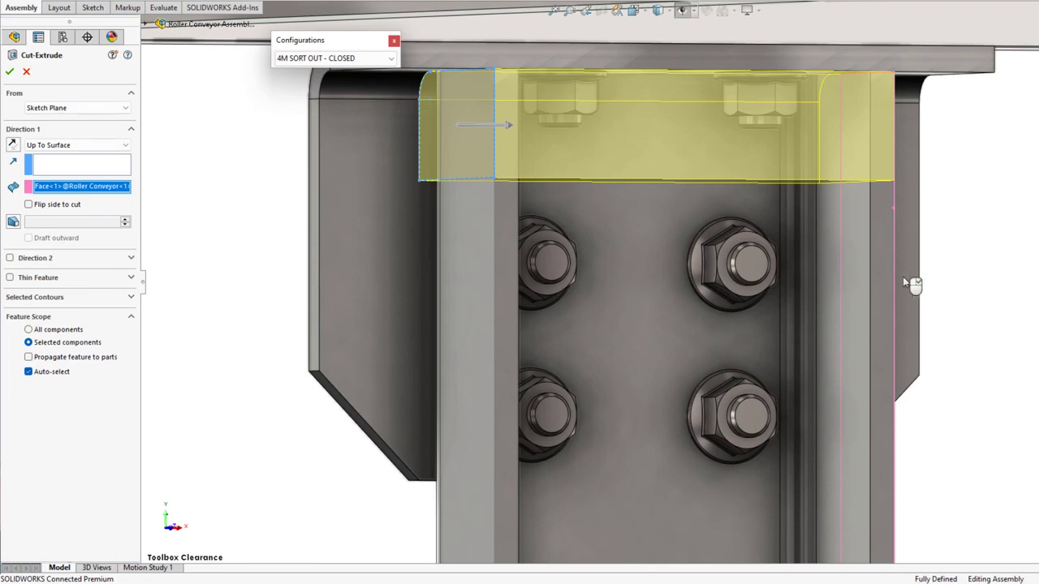
Limit the cut's scope to manually selected components crossing the cut region, propagate the feature to parts, and create it keeping all bodies.
click(66, 372)
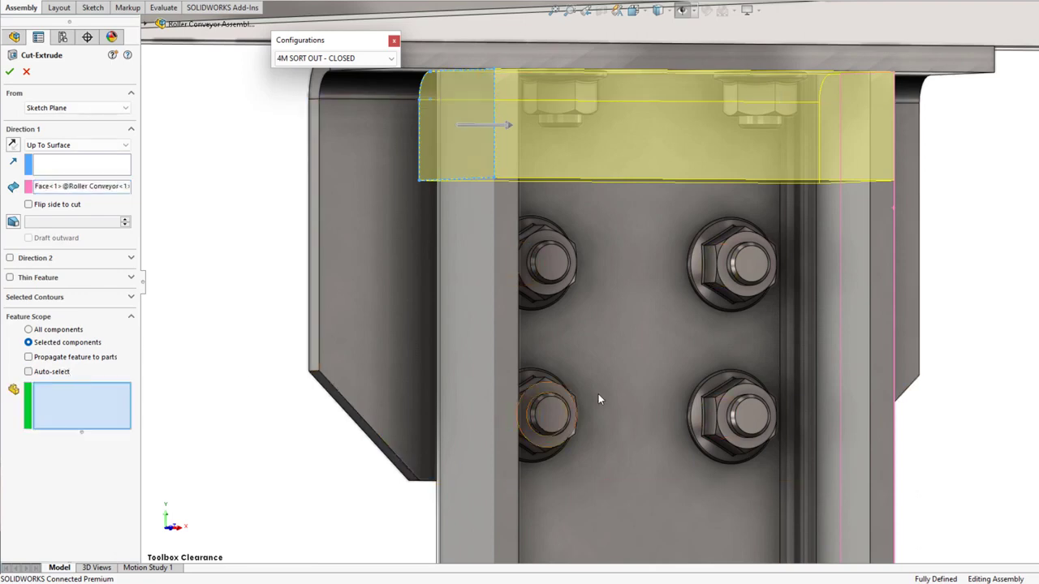
drag(382, 159, 235, 58)
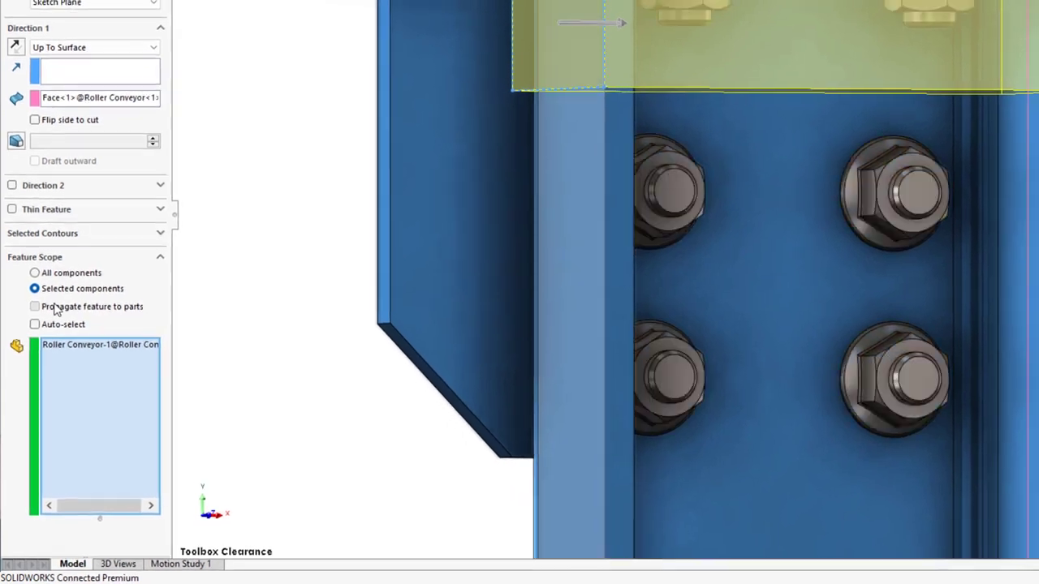
click(57, 303)
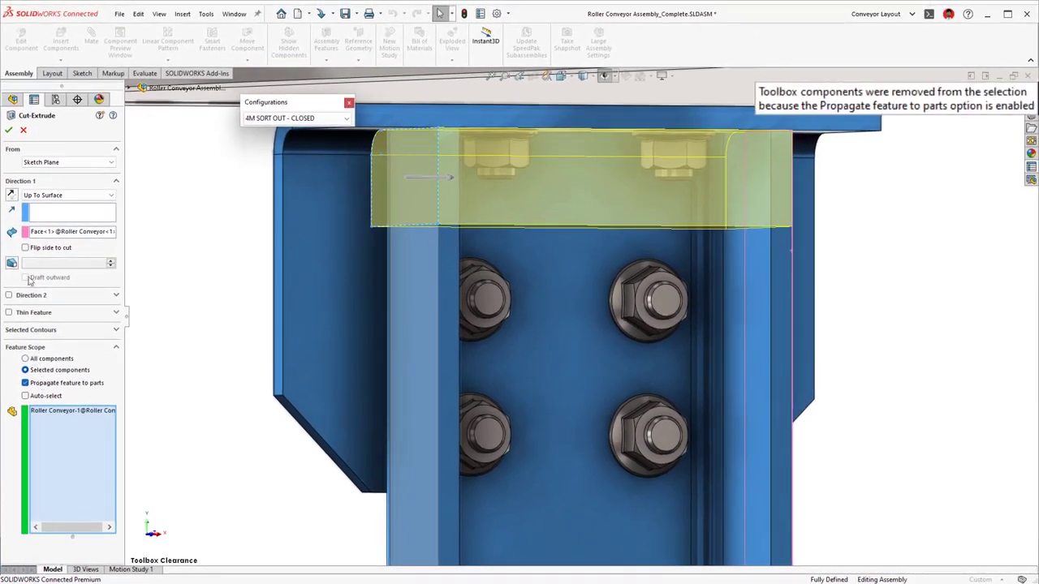
click(9, 132)
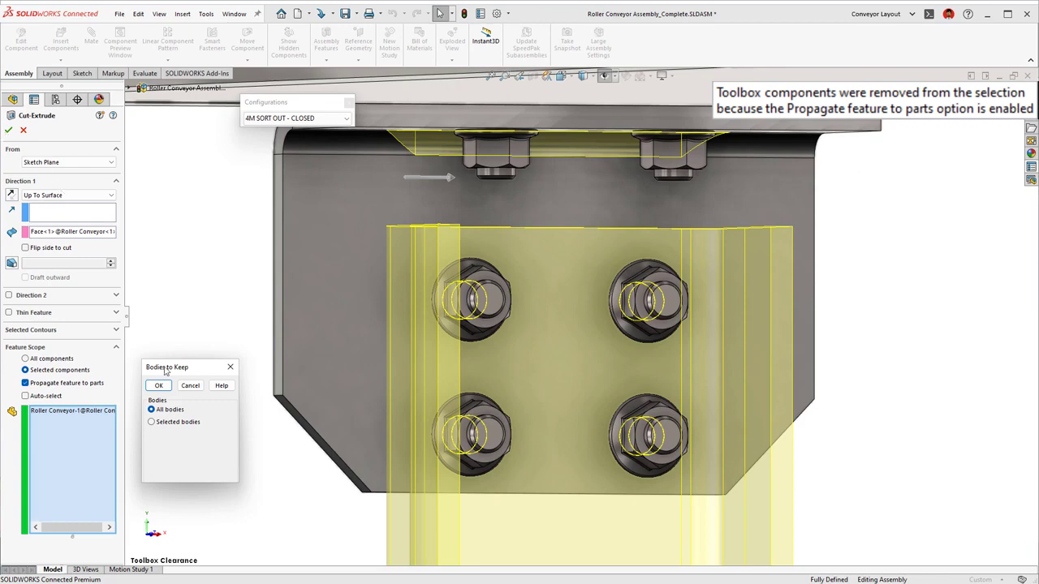
click(163, 388)
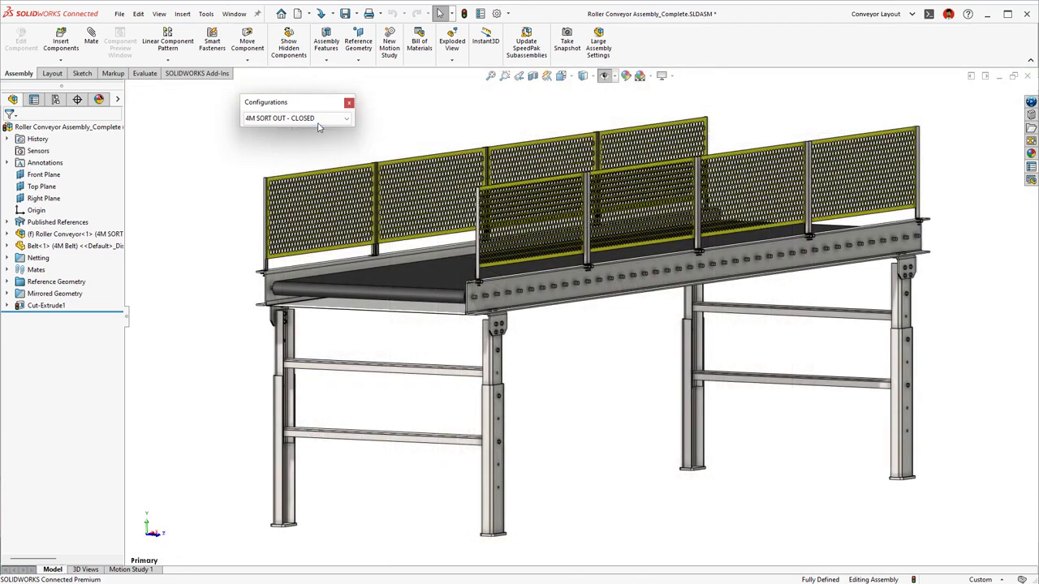
Activate the 8M SORT OUT - OPEN configuration and examine its published references in the model.
click(319, 124)
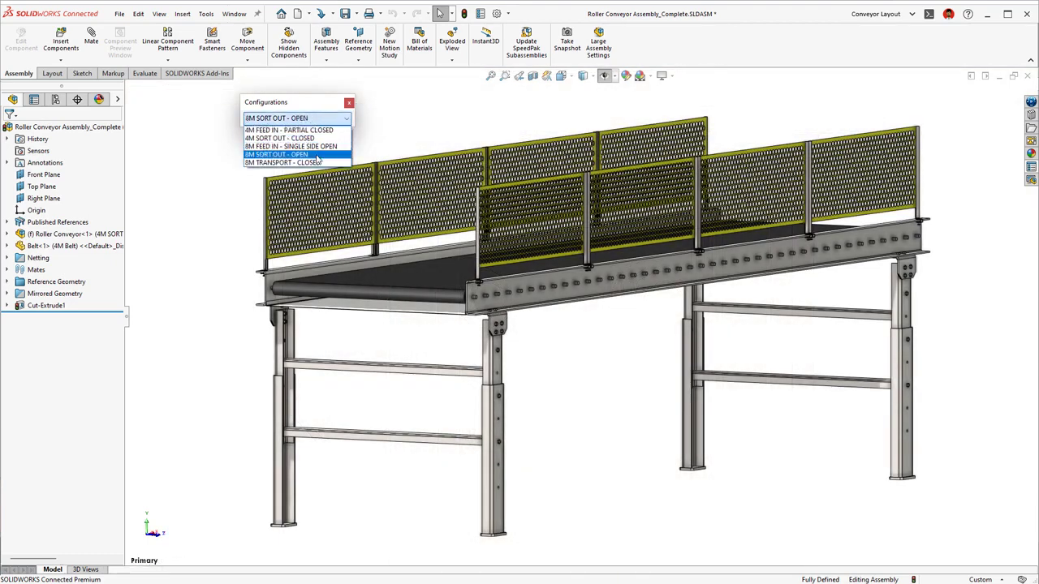
click(317, 154)
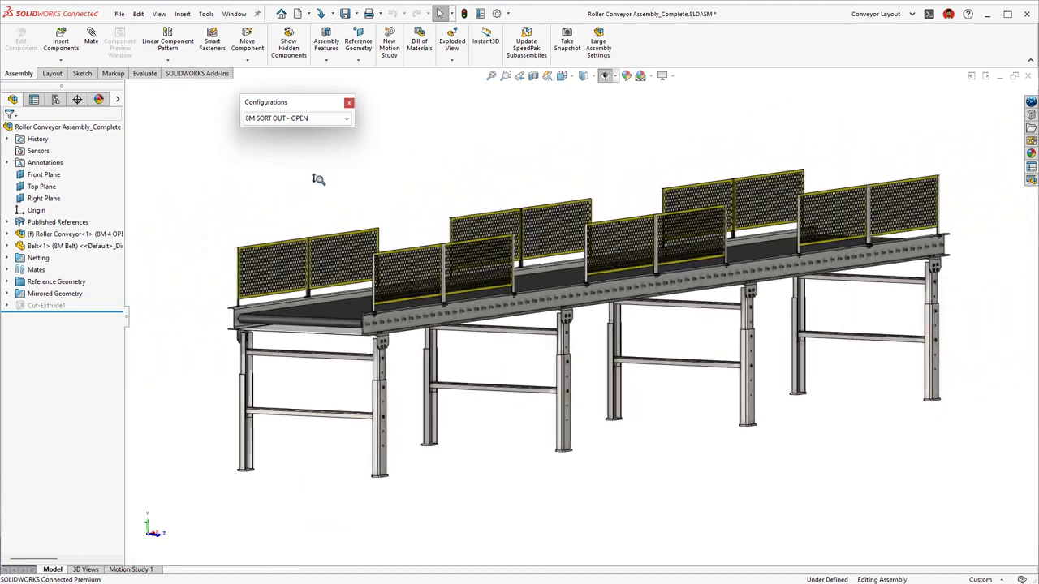
click(57, 222)
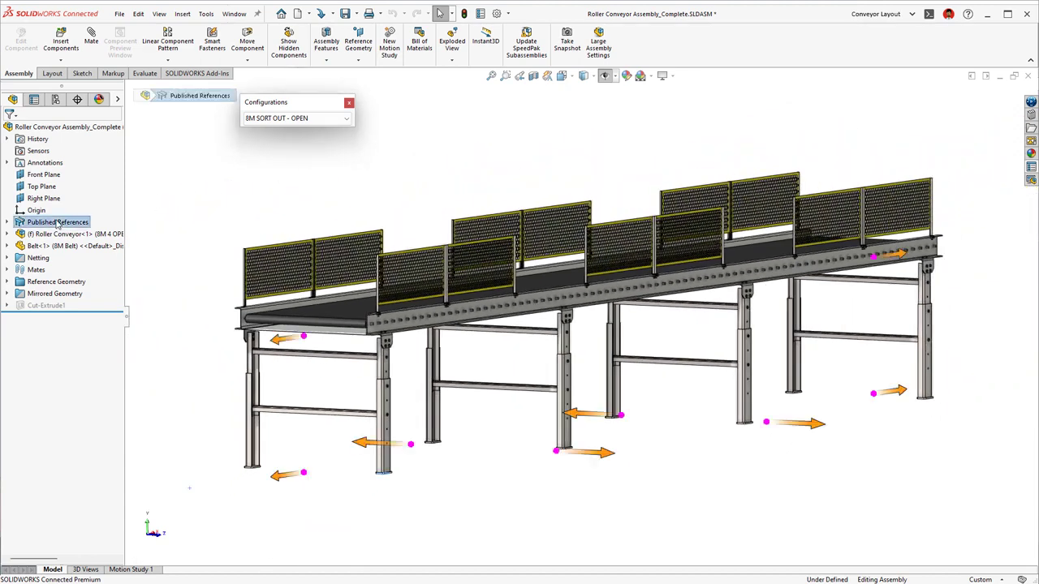
click(9, 222)
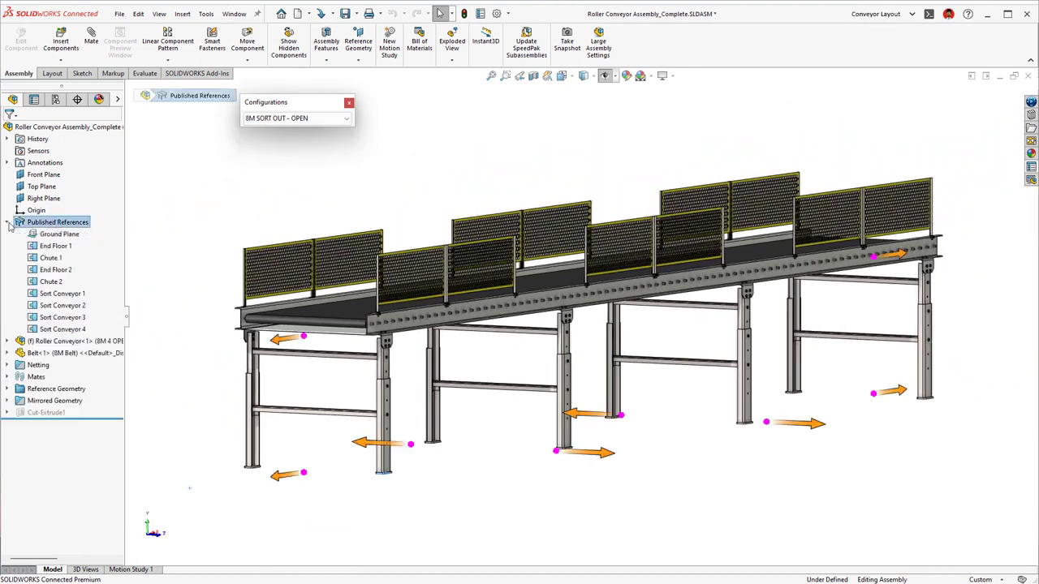
Return to the 4M SORT OUT - CLOSED configuration and suppress its published references Sort Conveyor 1 through Sort Conveyor 4.
click(298, 119)
click(294, 139)
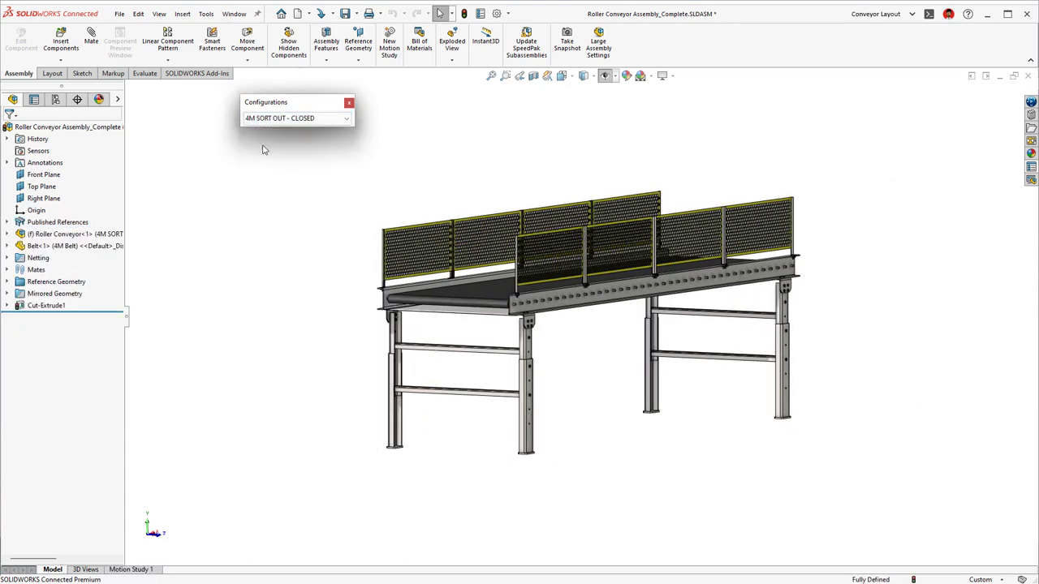
click(55, 223)
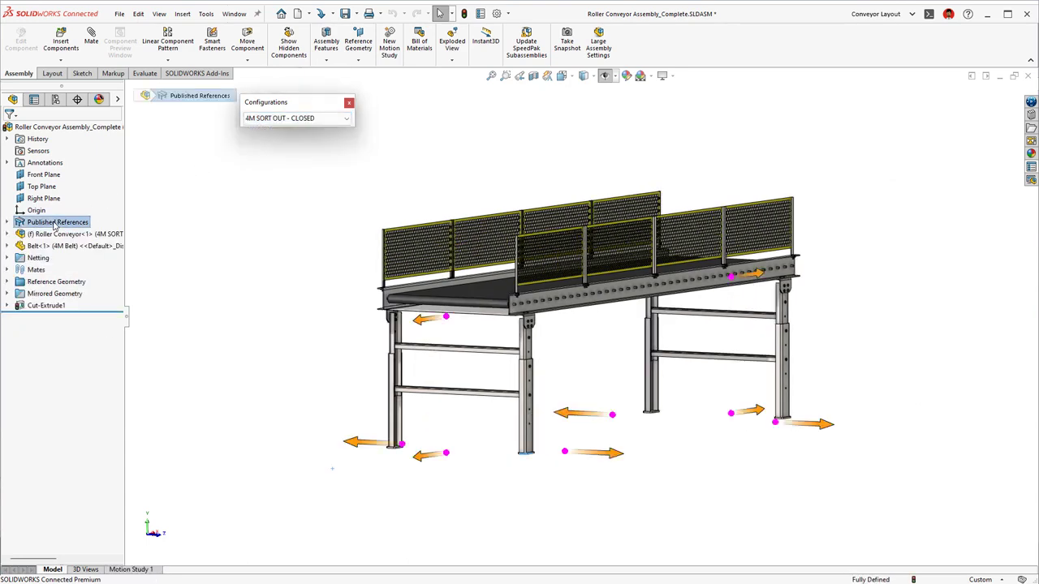
click(7, 222)
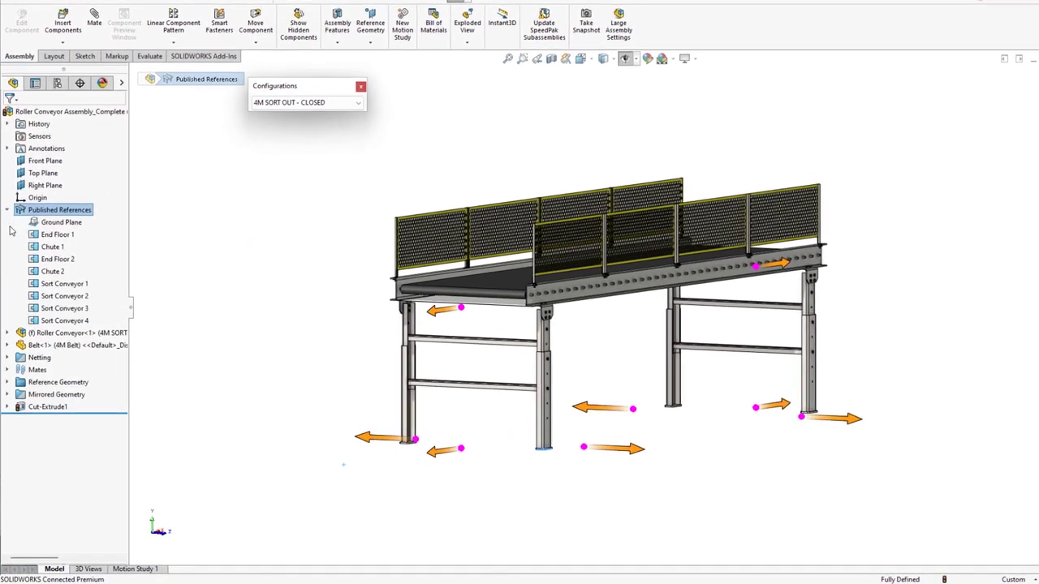
click(35, 275)
shift+click(44, 313)
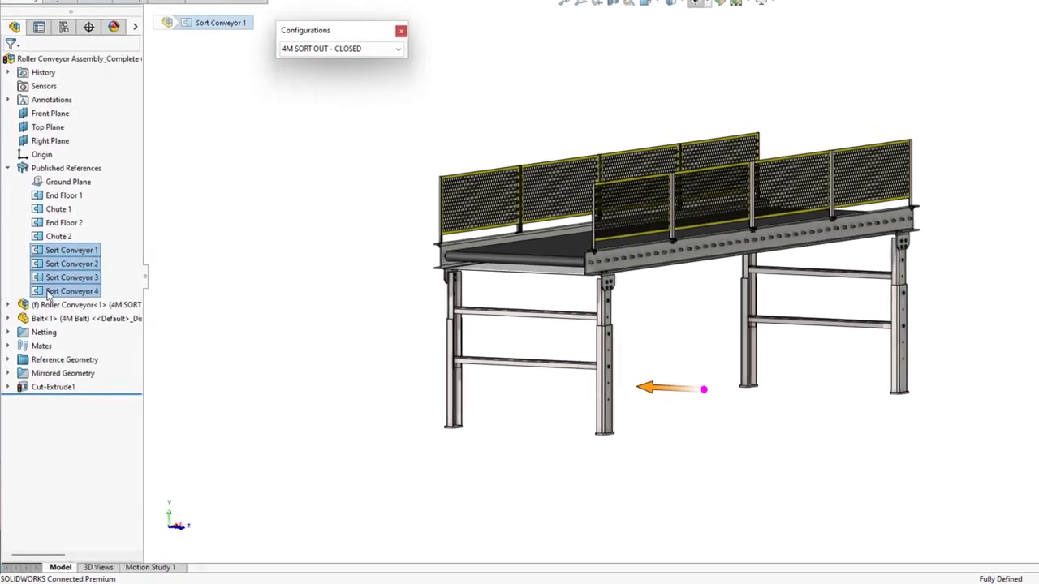
right_click(50, 288)
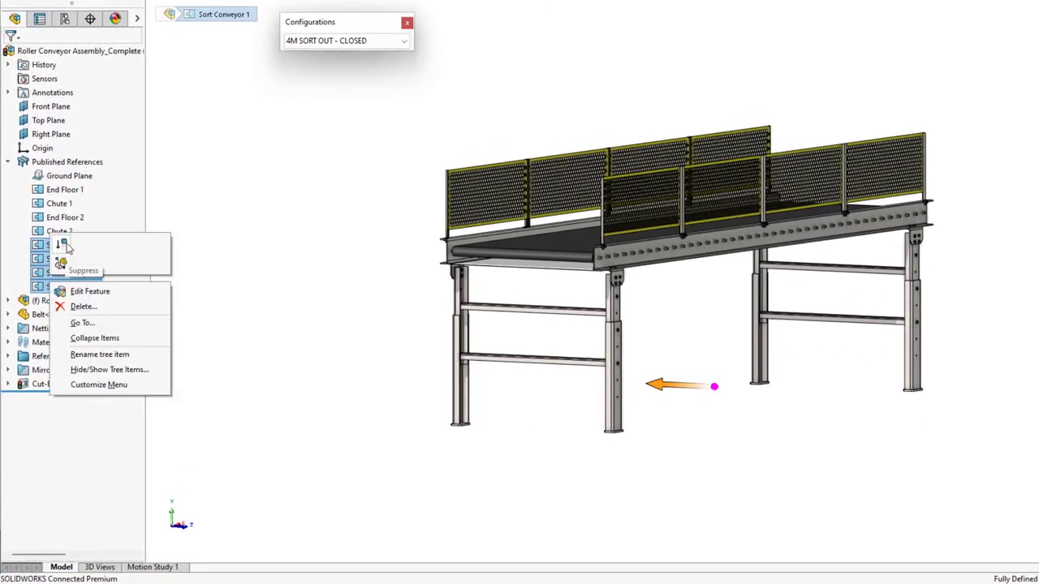
click(64, 245)
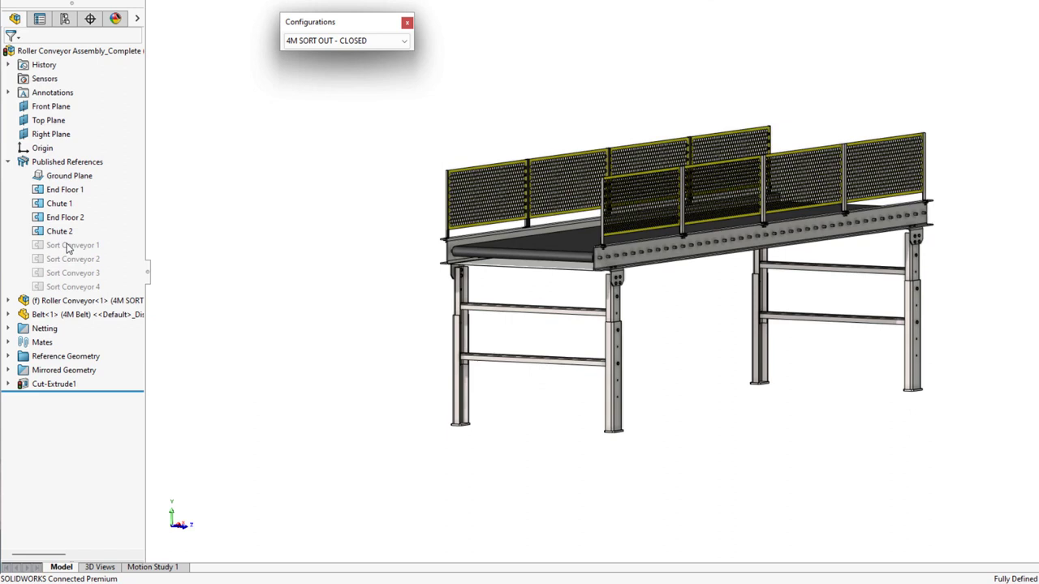
Switch to the Sorting Facility Layout document and dismiss the Configurations box.
key(ctrl+Tab)
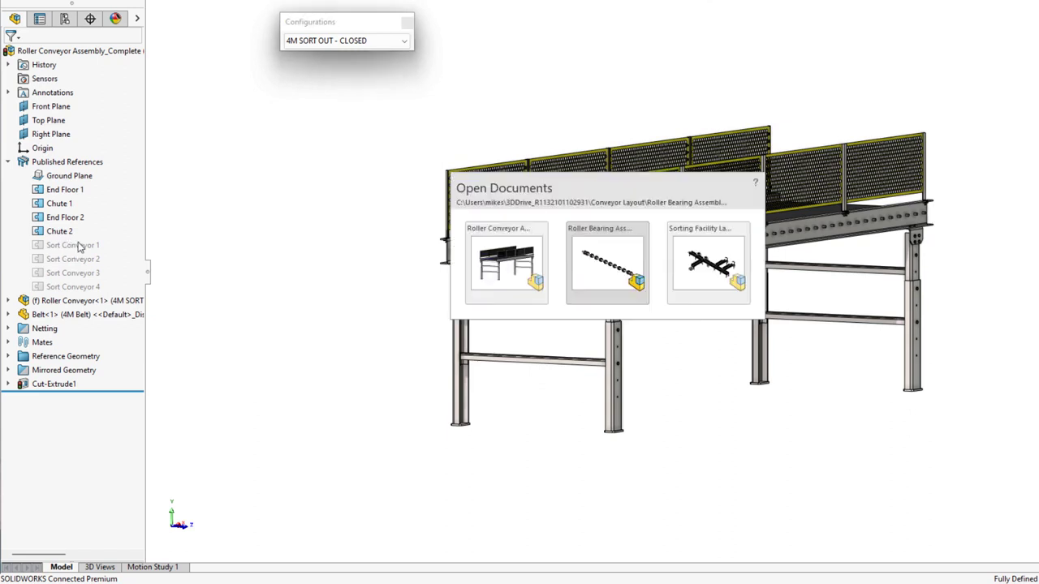
click(705, 260)
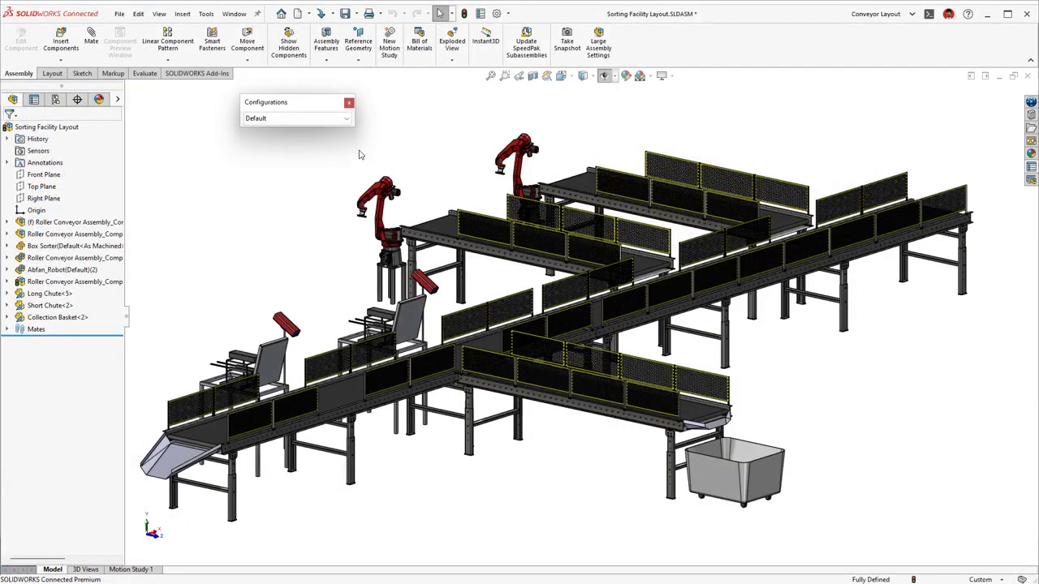
click(348, 104)
key(s)
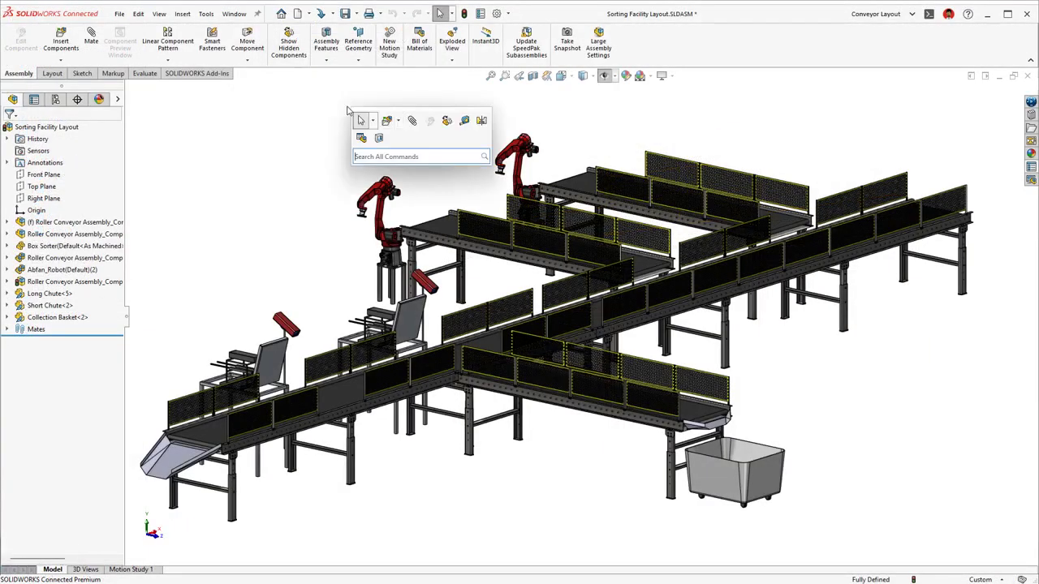
click(387, 121)
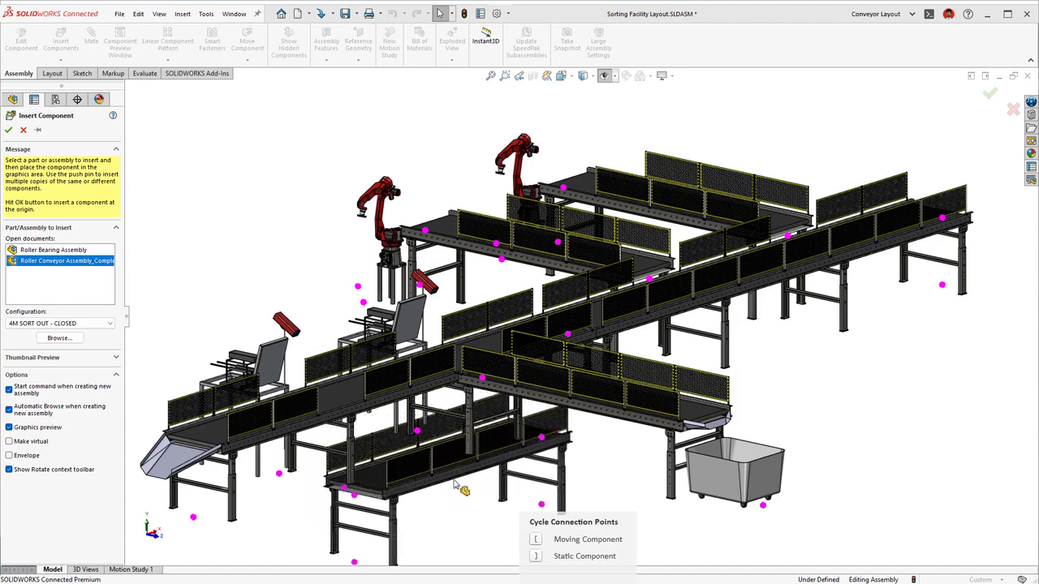
click(538, 383)
Activate the 8M Box Sorting Conveyor display state of the layout assembly.
click(118, 99)
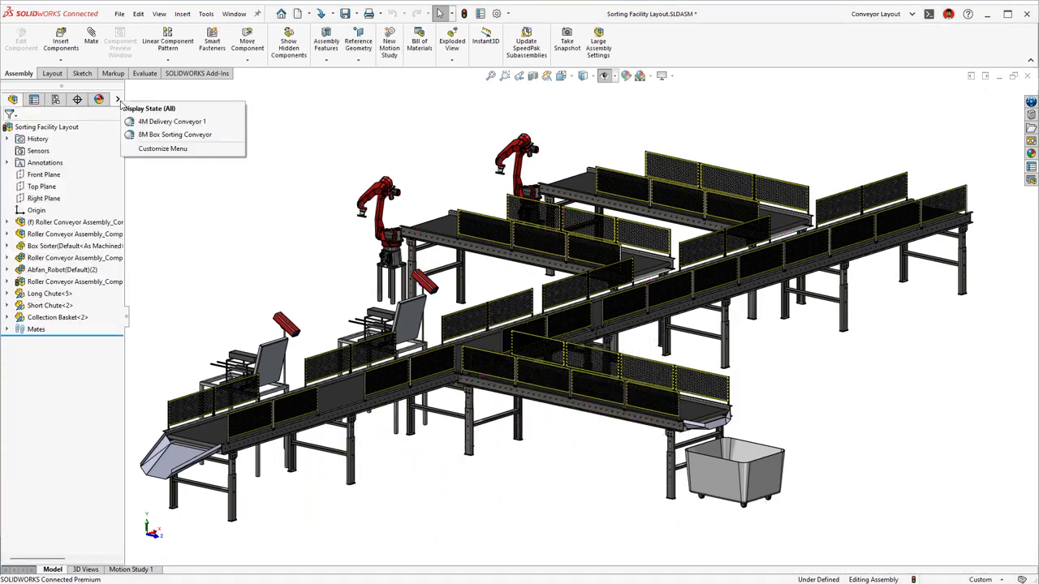
click(150, 135)
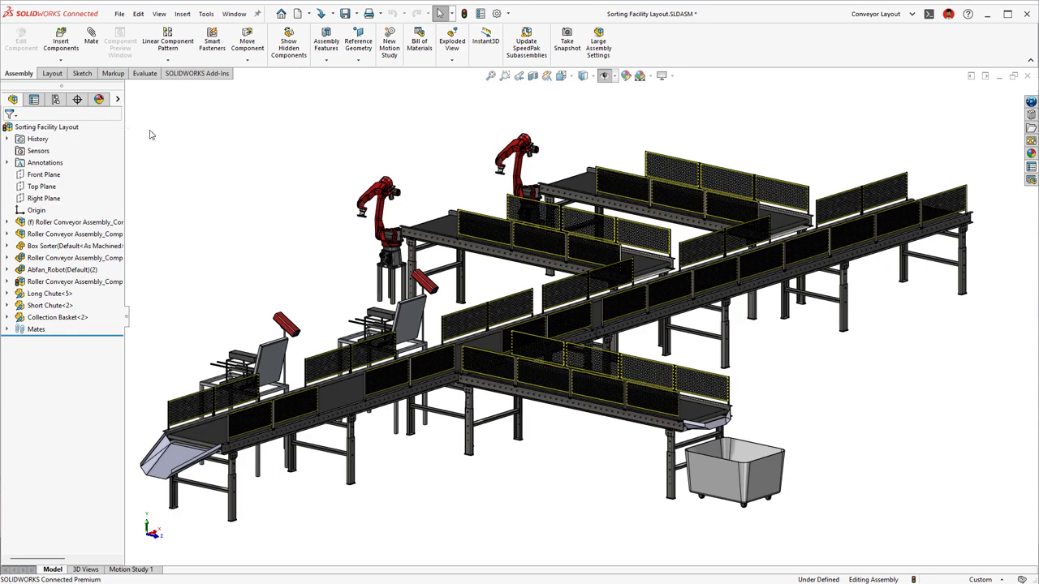
ctrl+middle_drag(200, 297, 307, 190)
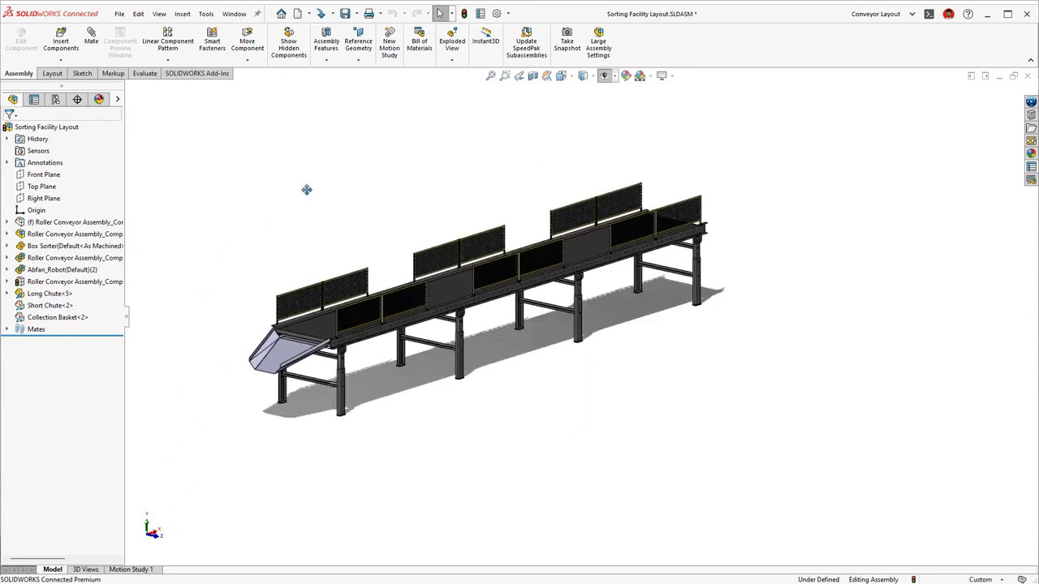
Insert Roller Conveyor Assembly_Complete (4M SORT OUT - CLOSED) at the sorting conveyor's near-side opening closest to the chute, and restore the 4M Delivery Conveyor 1 display state.
key(s)
click(347, 204)
click(80, 261)
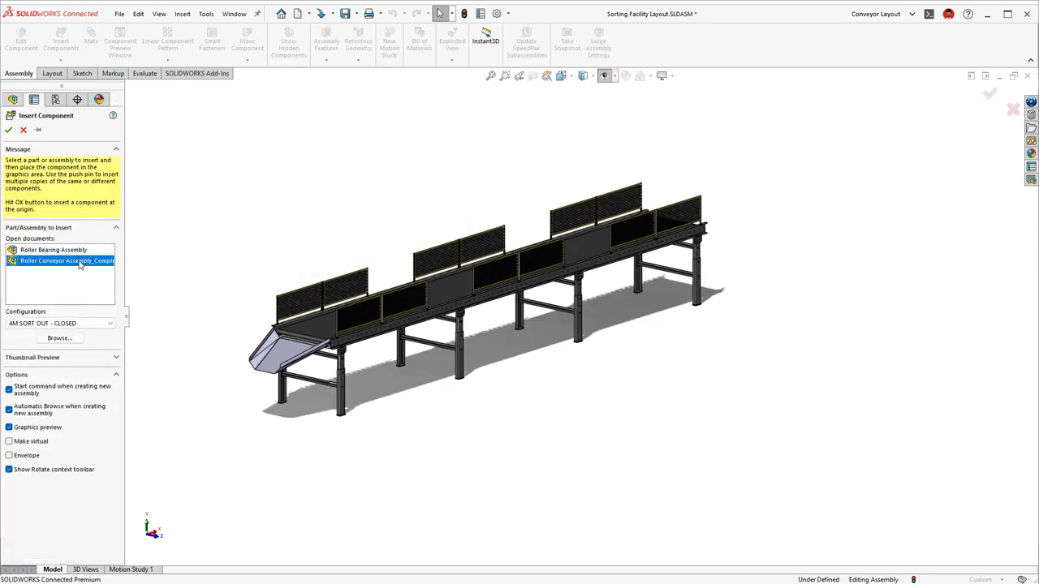
click(513, 395)
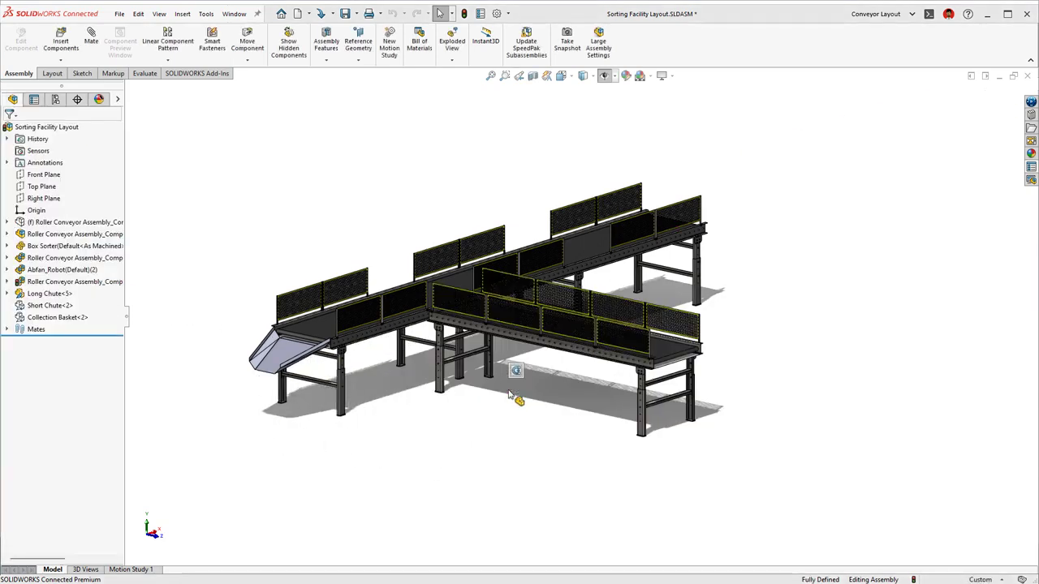
click(119, 99)
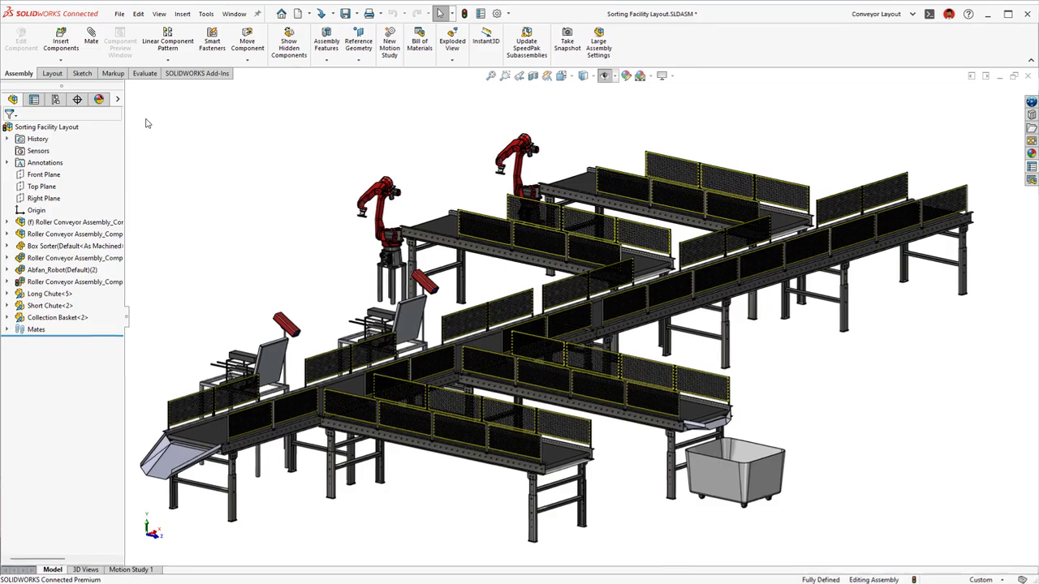
Start Assembly Visualization for the layout, replace the Mass column with Total Weight, and sort the components by it from heaviest to lightest.
click(147, 74)
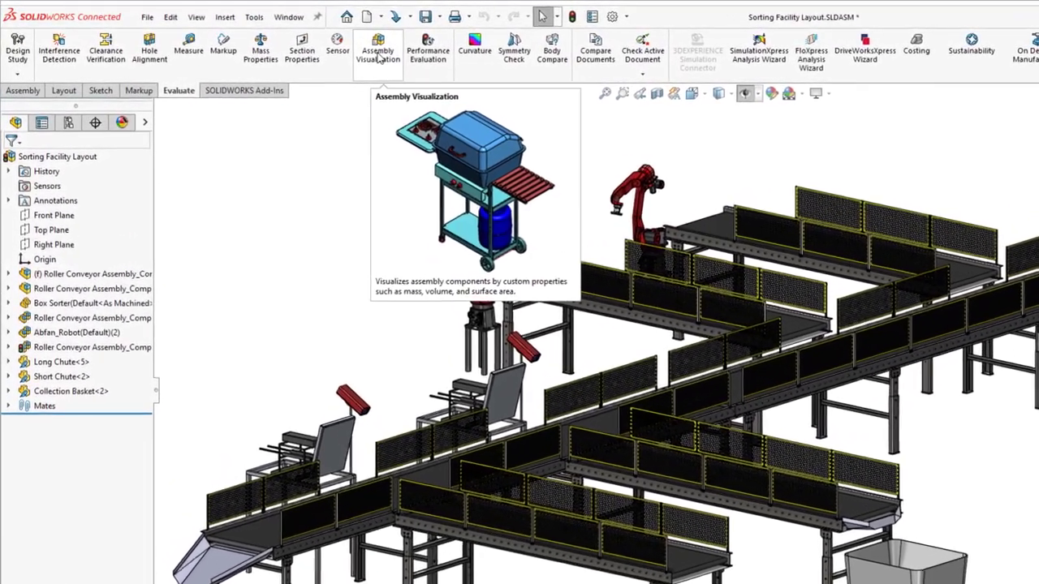
click(378, 56)
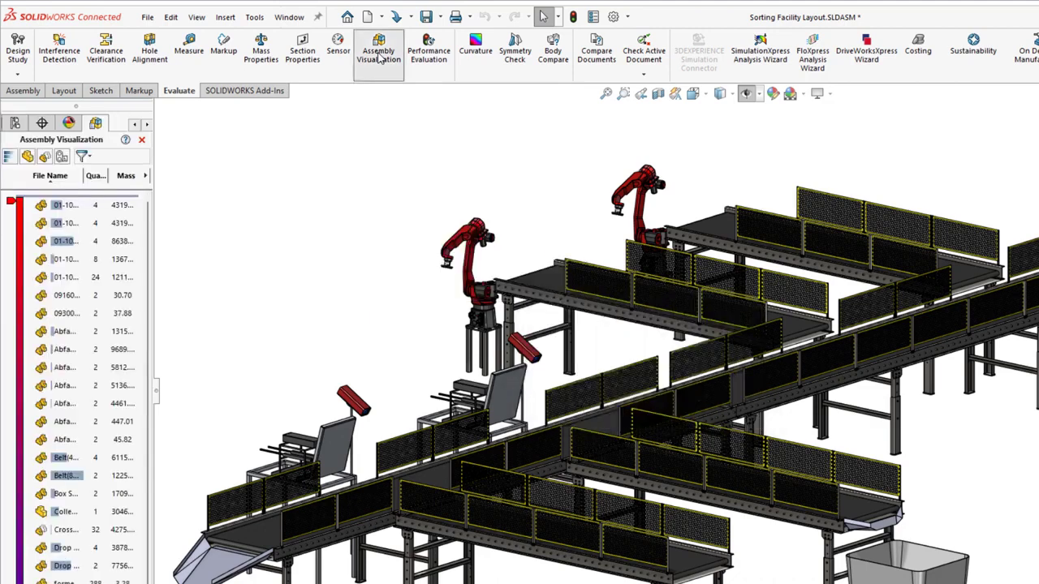
drag(159, 395, 307, 395)
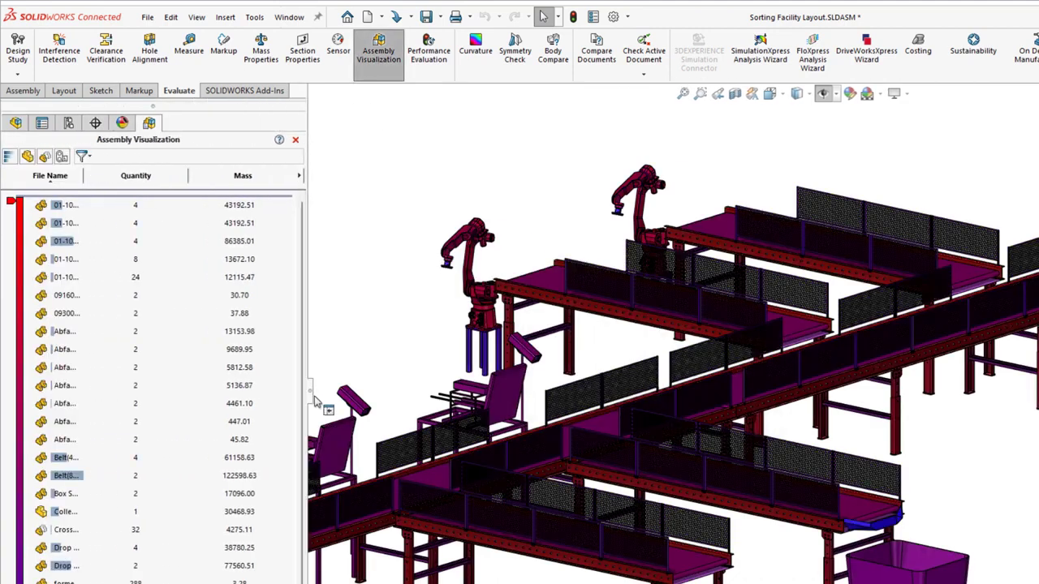
click(299, 175)
click(329, 177)
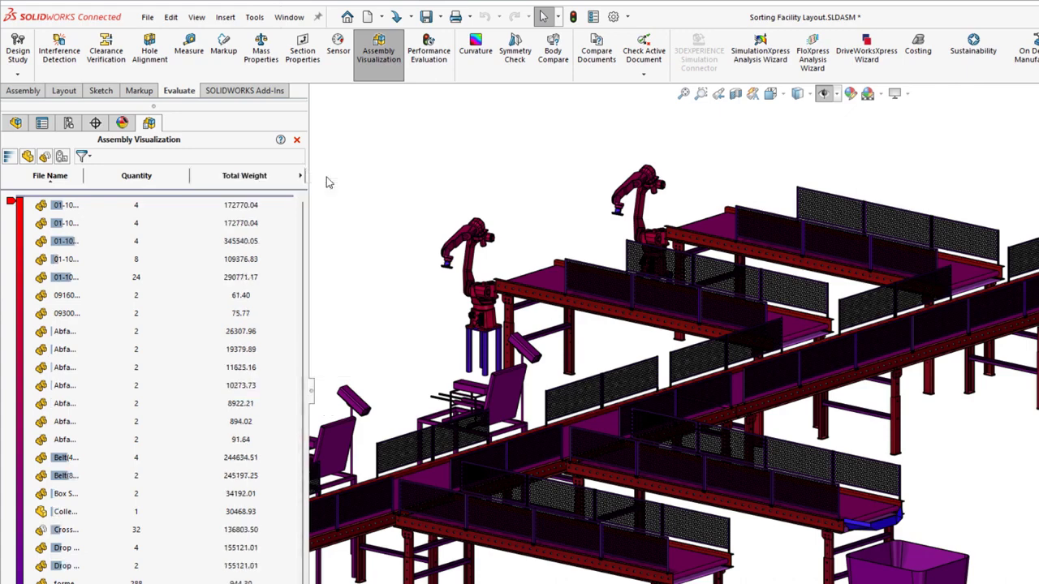
click(260, 176)
Add another column to the visualization list and set it to the Graphics-Triangles property.
click(300, 176)
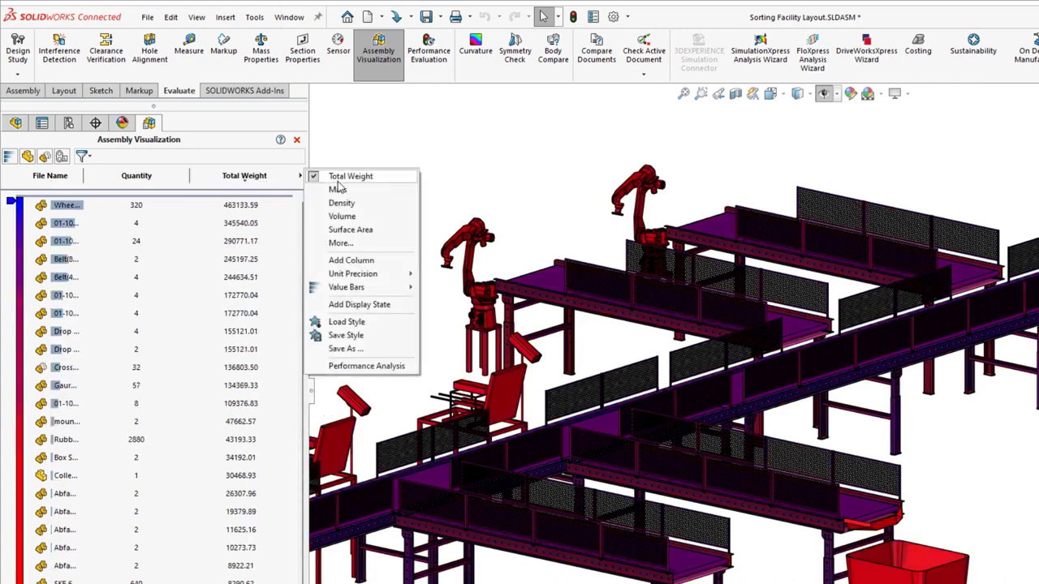
click(351, 261)
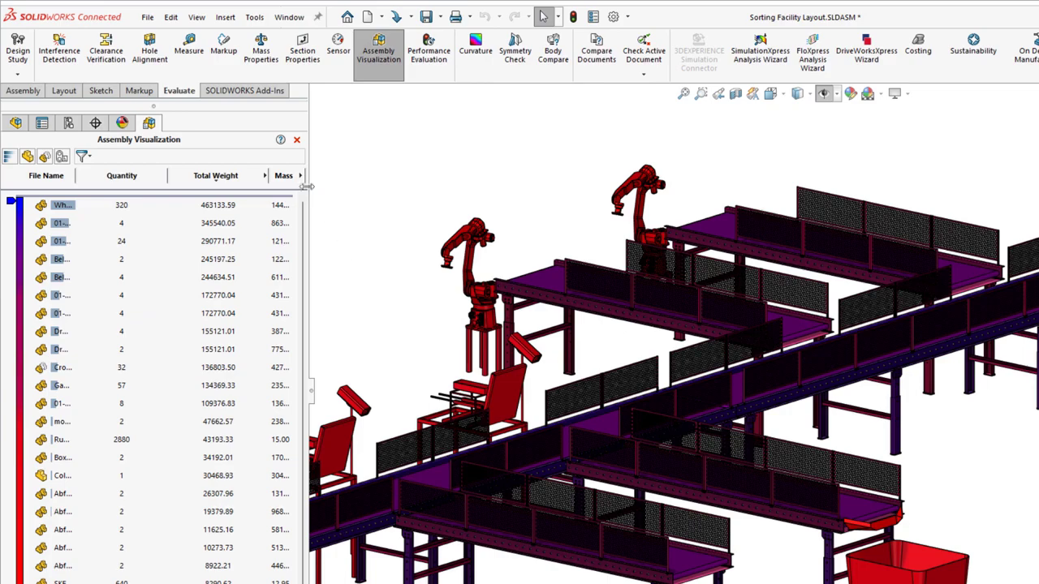
click(301, 176)
click(339, 244)
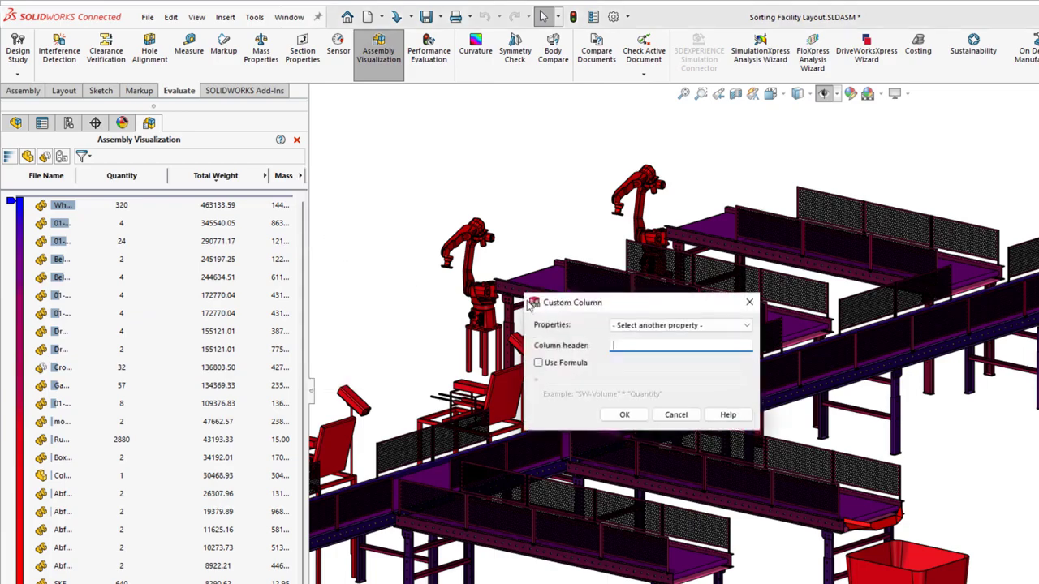
click(619, 324)
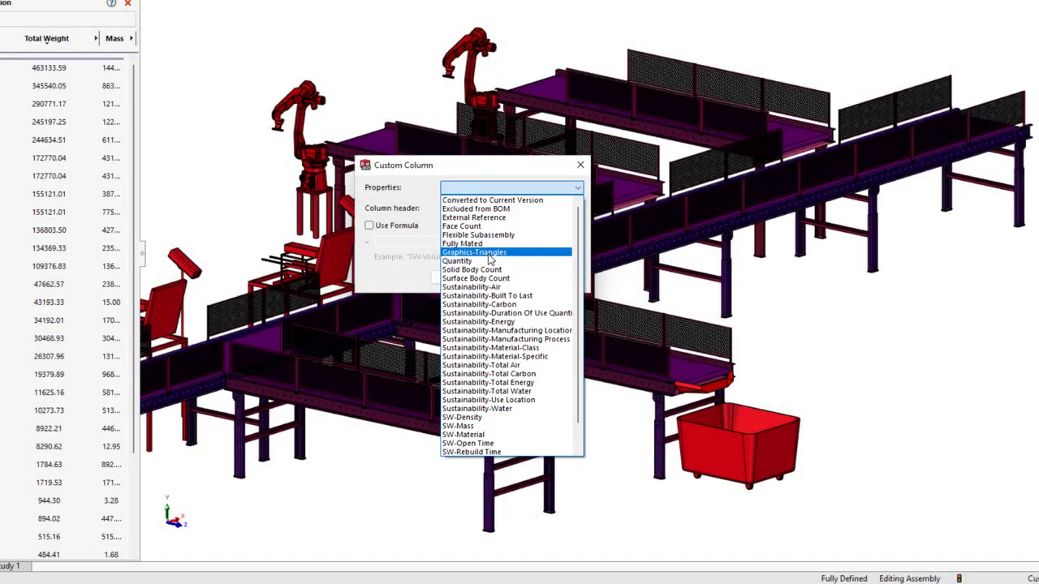
click(490, 258)
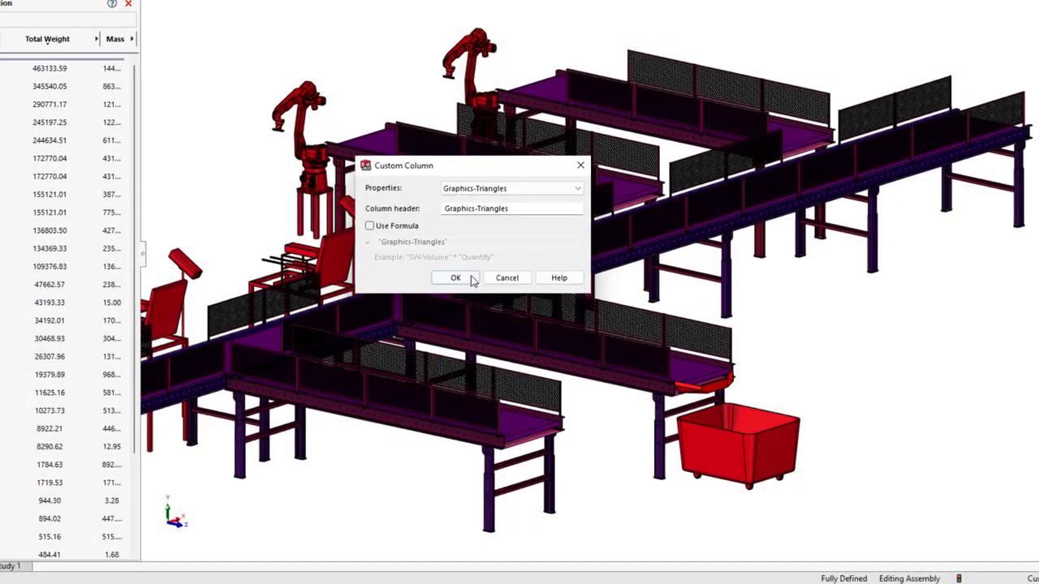
click(469, 282)
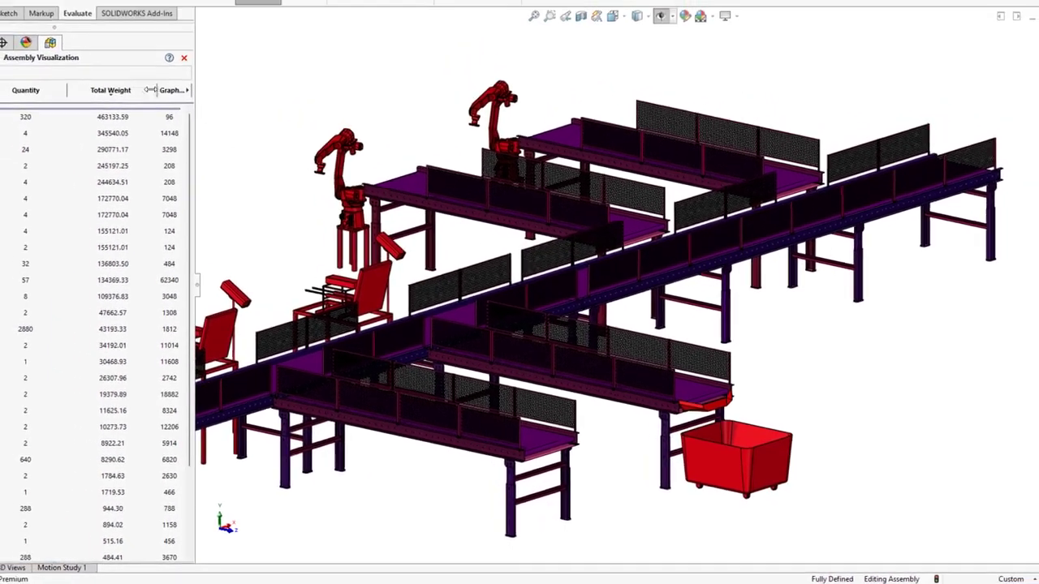
Sort the visualization list by Graphics-Triangles from highest to lowest, and roll it back to hide all components below the 7048-triangle rows.
click(131, 57)
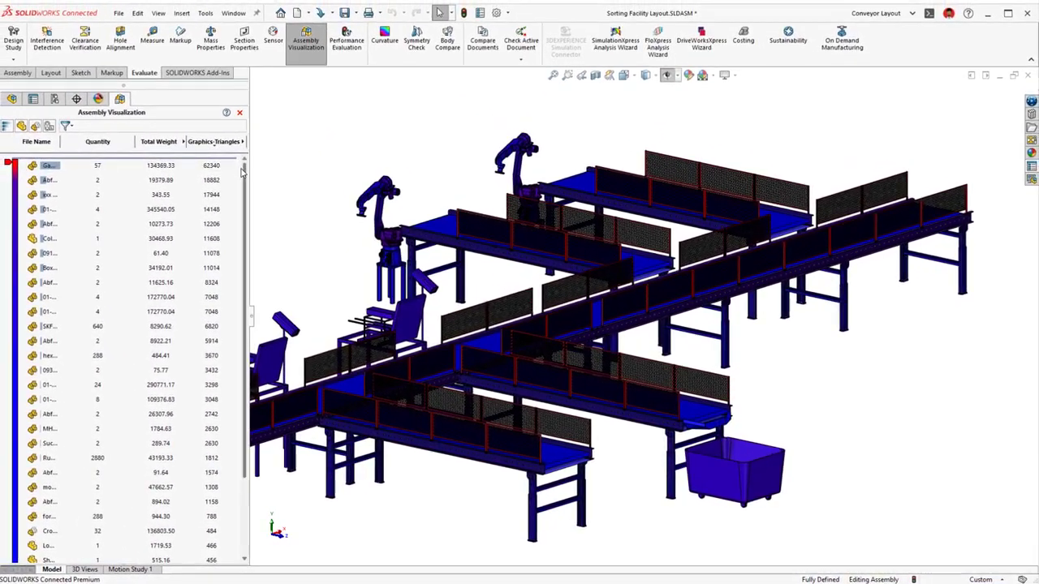
scroll(222, 246, down, 3)
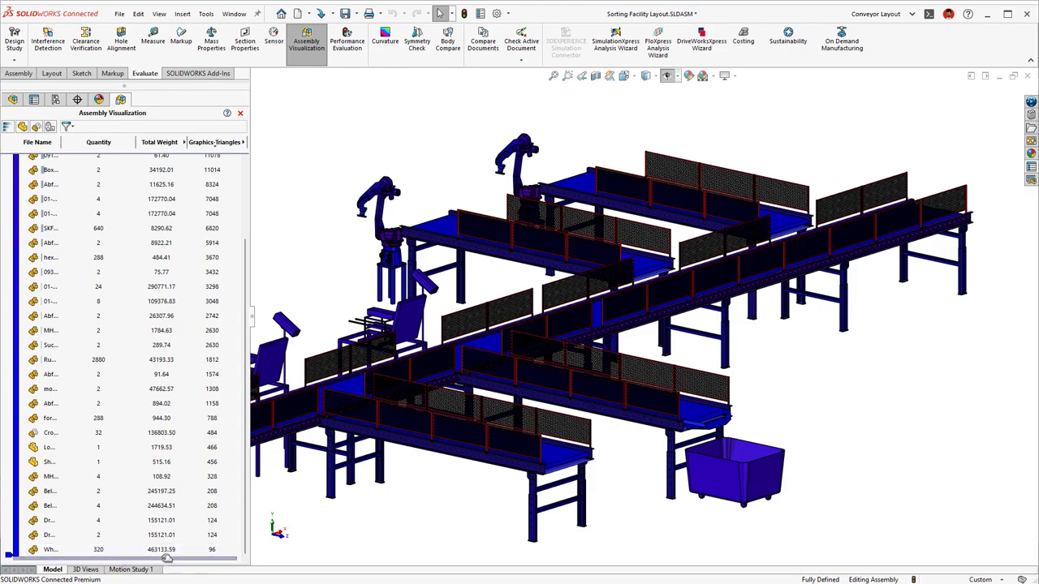
drag(162, 228, 163, 222)
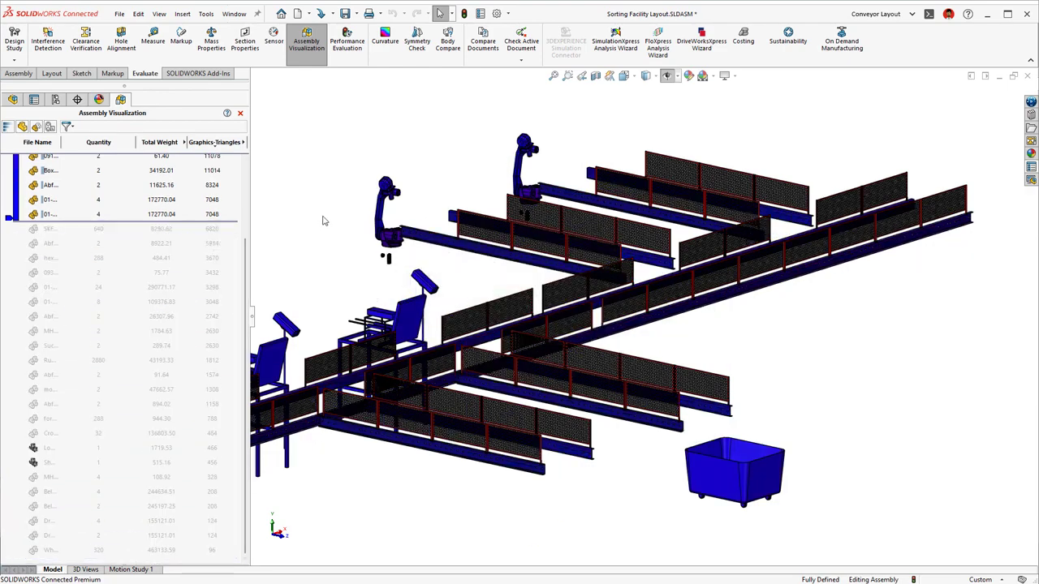
ctrl+middle_drag(324, 220, 416, 186)
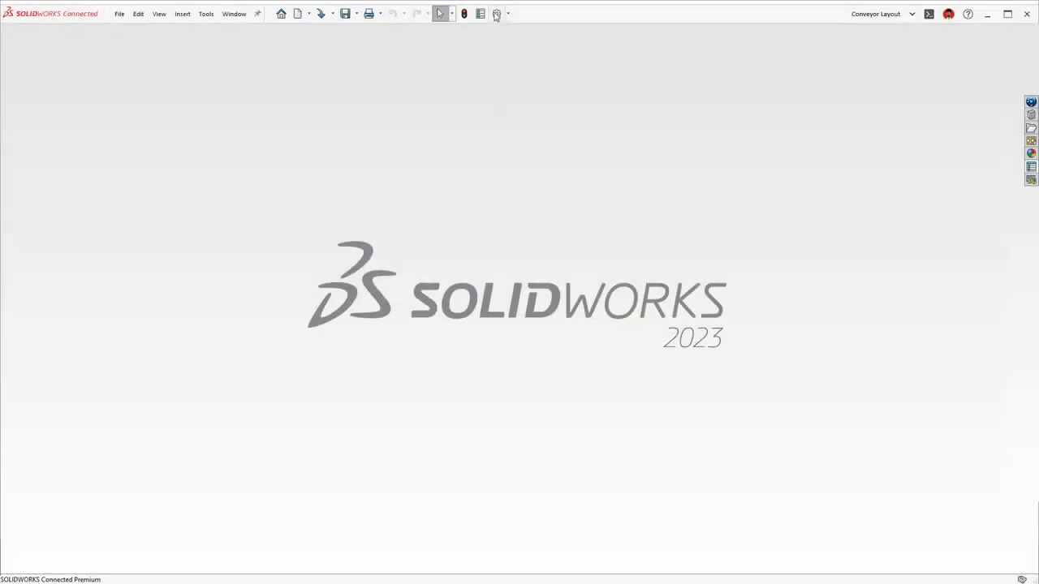
Set the assembly loading performance option to automatically optimize resolved mode and hide lightweight mode.
click(496, 14)
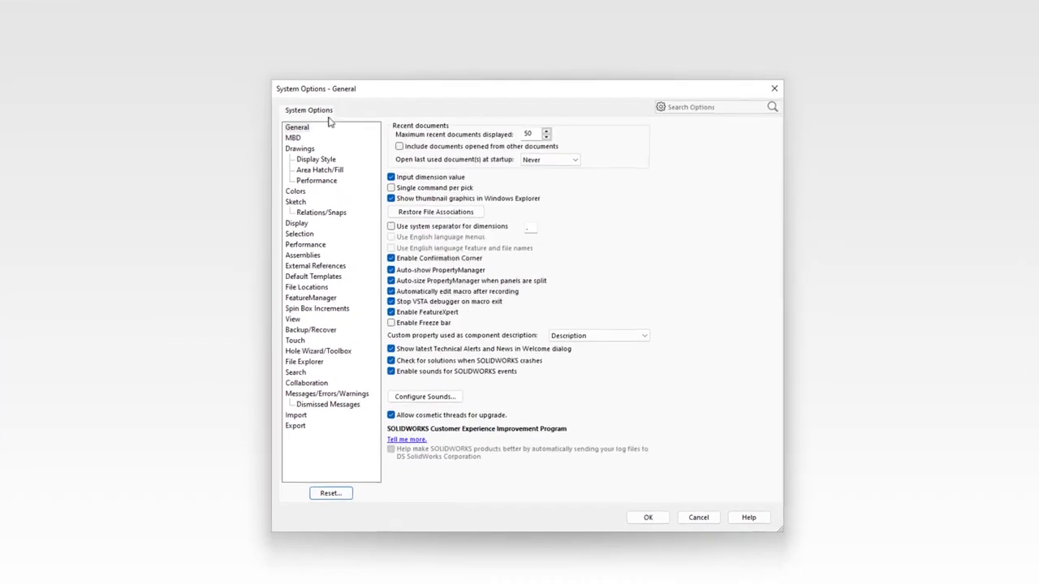
click(299, 244)
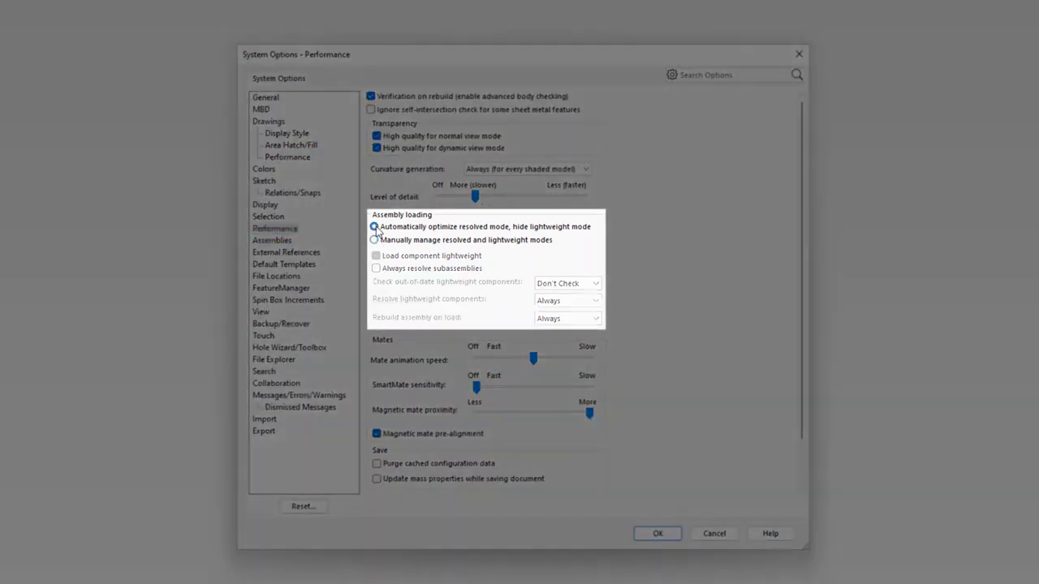
click(374, 227)
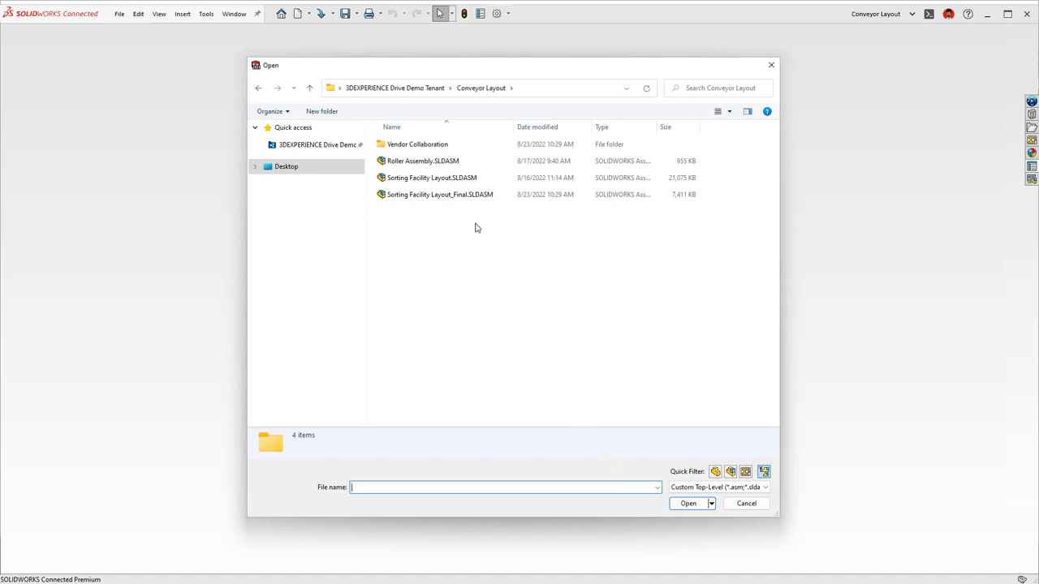
Open Sorting Facility Layout_Final.SLDASM in Resolved mode with hidden components loaded.
click(456, 196)
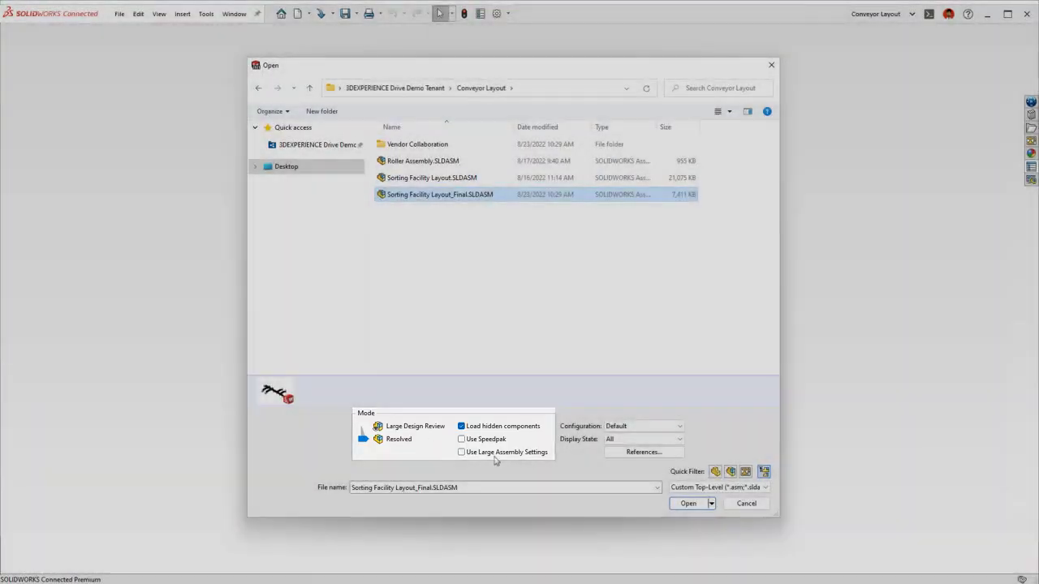
click(688, 504)
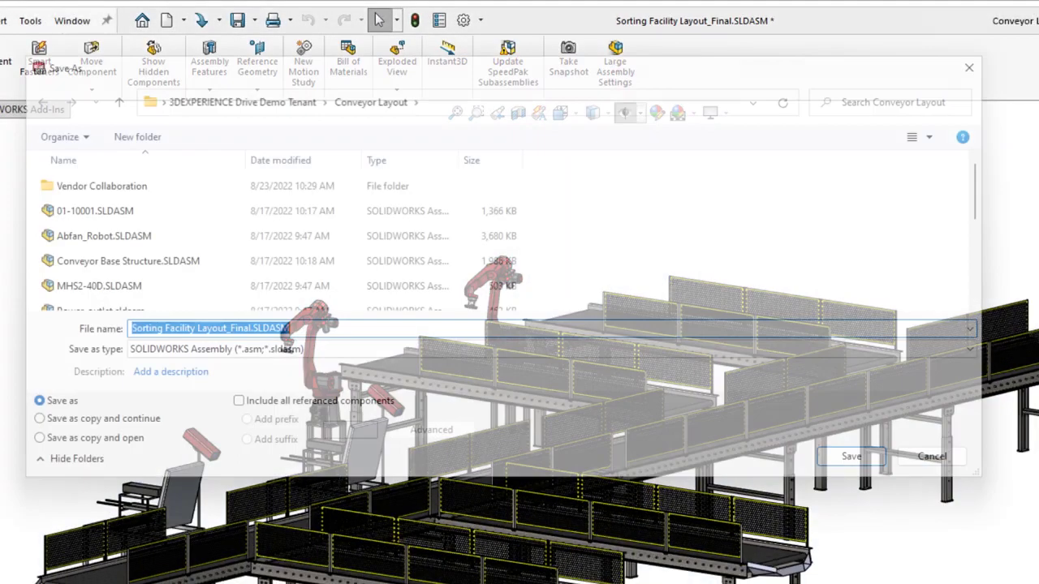
Set up a STEP AP214 export of the layout to the Vendor Collaboration folder, with assembly components exported as separate STEP files.
double_click(144, 185)
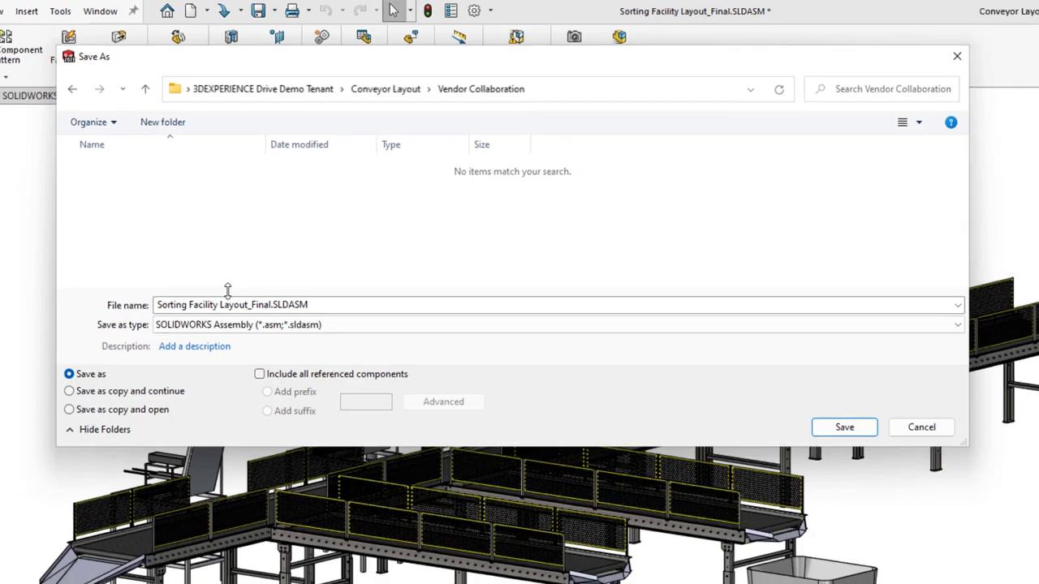
click(235, 325)
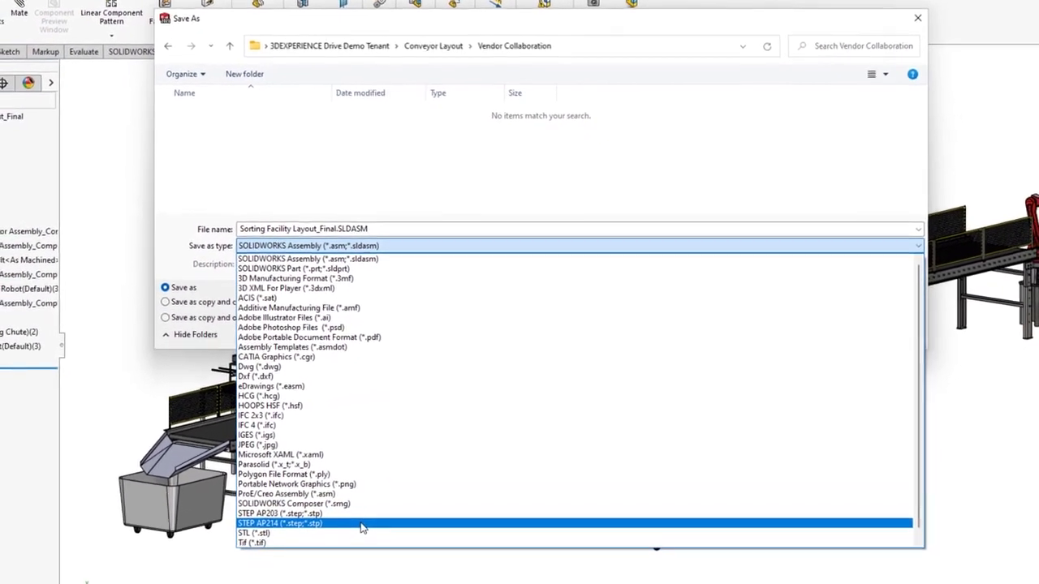
click(349, 551)
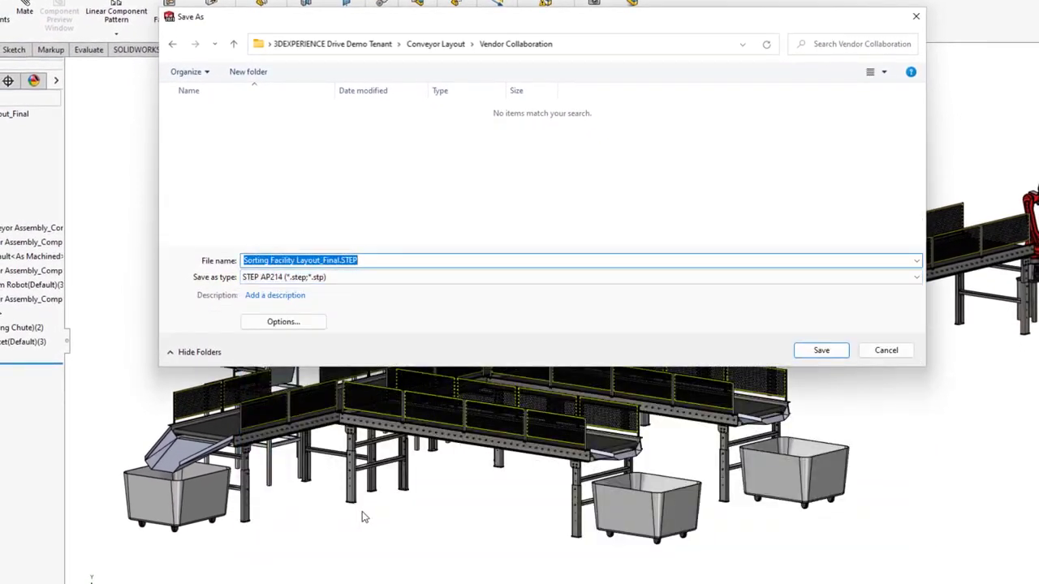
click(297, 324)
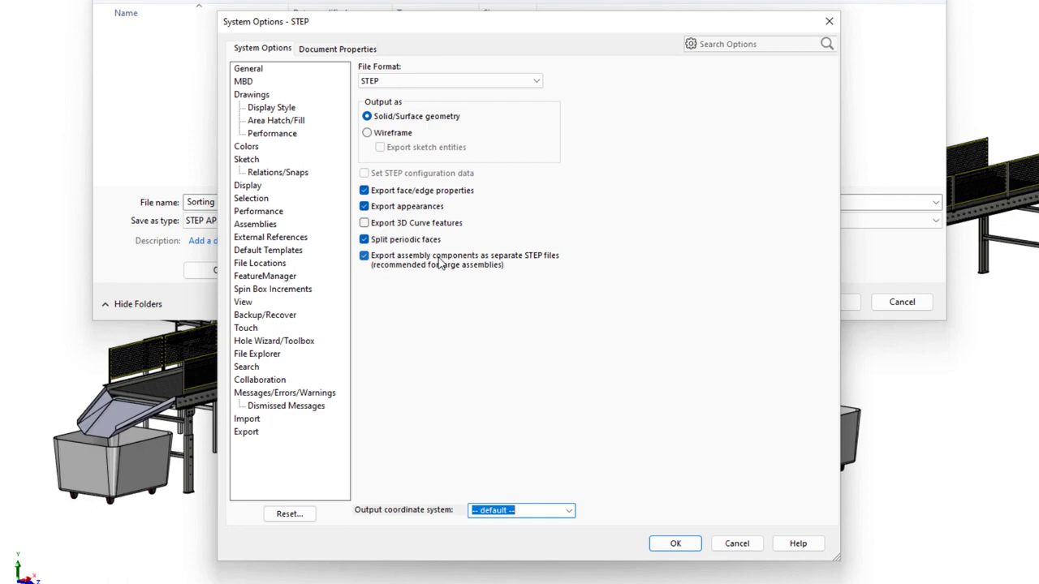
click(671, 544)
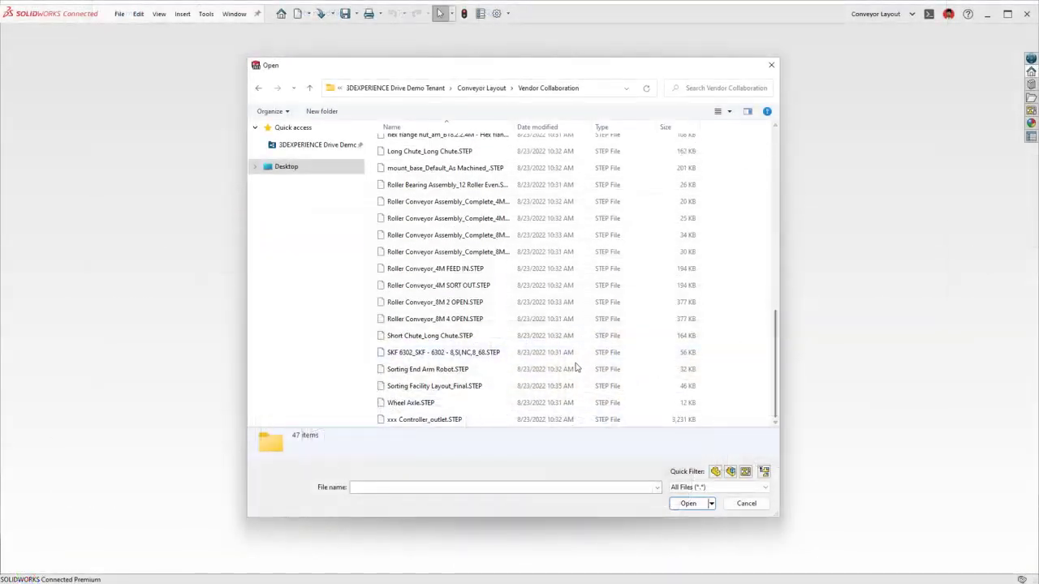
Open Sorting Facility Layout_Final.STEP from the Vendor Collaboration folder, and expand the imported assembly and its first roller conveyor subassembly.
click(495, 388)
click(682, 522)
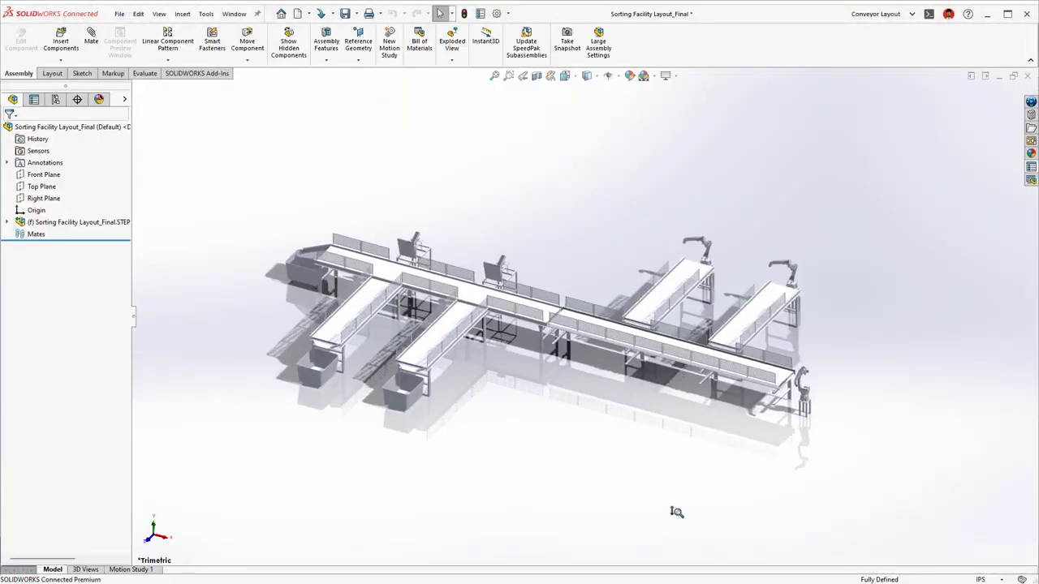
click(8, 225)
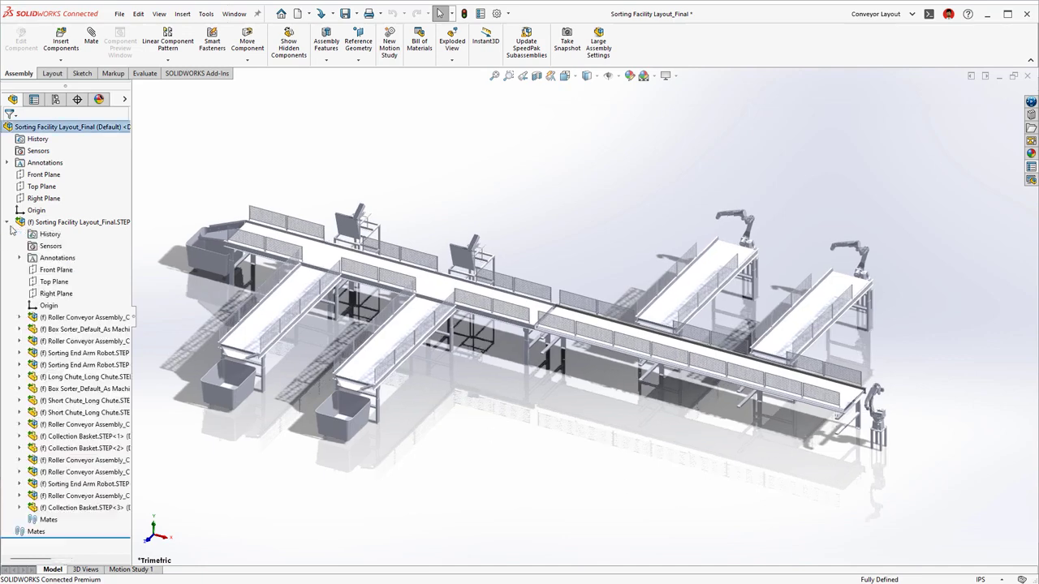
click(19, 317)
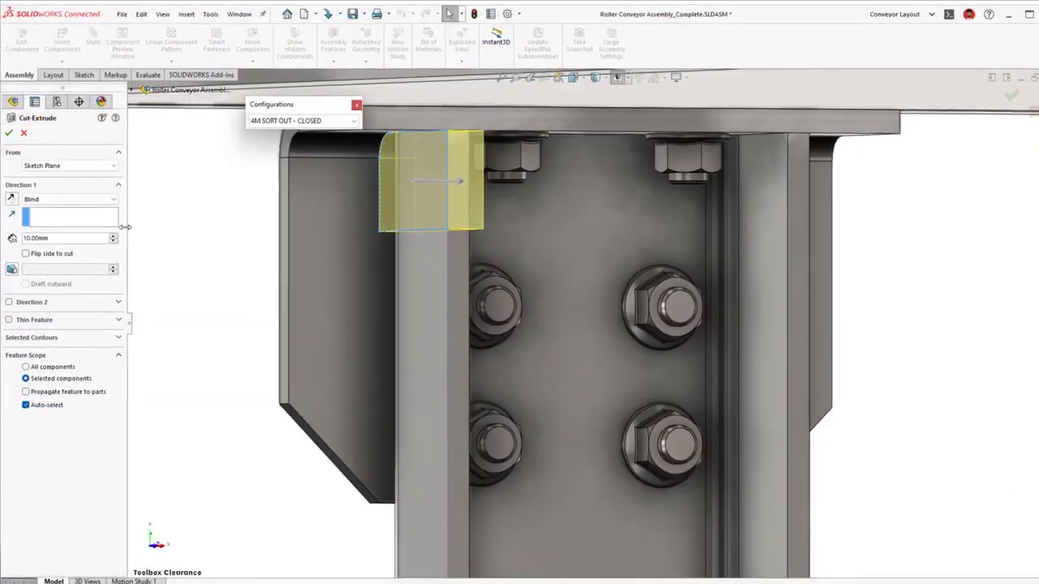
click(69, 199)
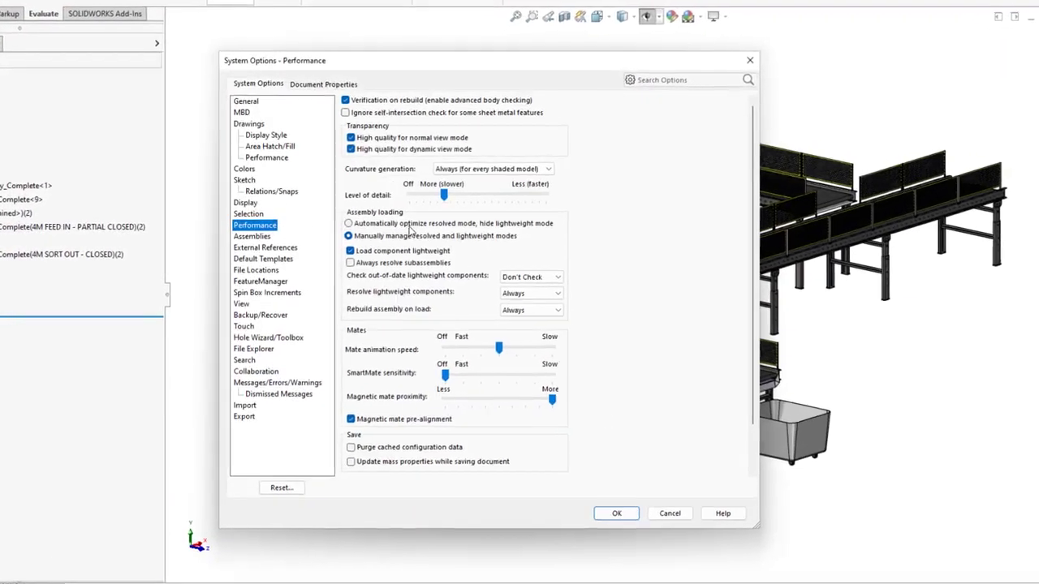
click(410, 224)
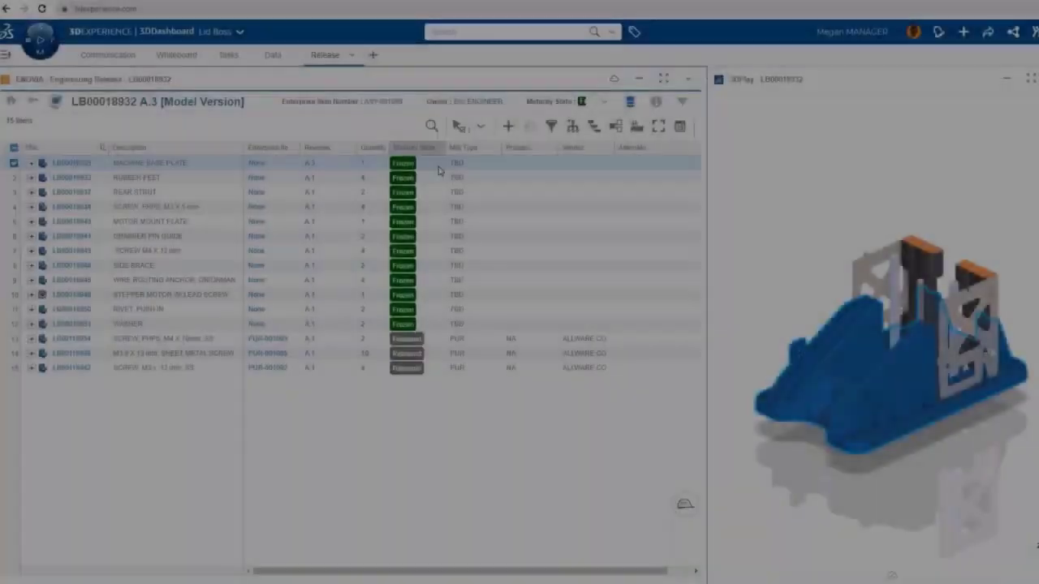
In the 3DEXPERIENCE Engineering Release table, set the MACHINE BASE PLATE's Mfg Type to MOL and enter its Process, starting with INJE.
click(493, 164)
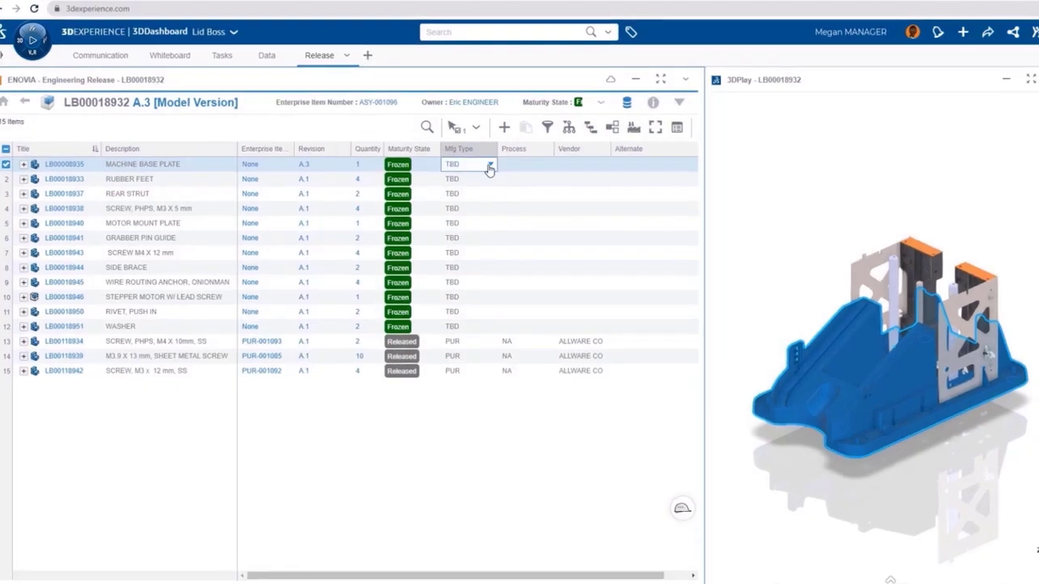
click(494, 165)
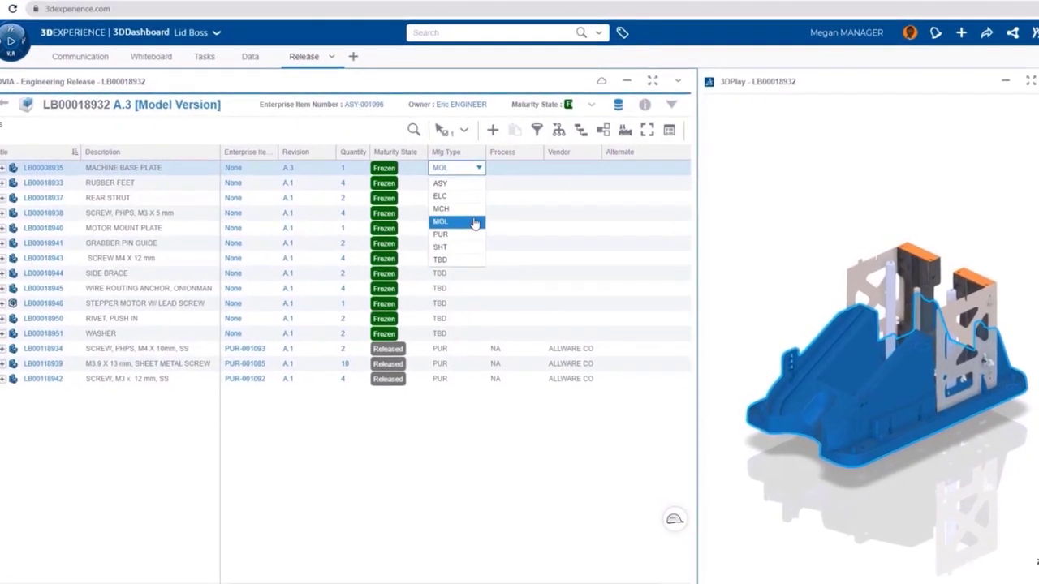
click(475, 224)
click(497, 168)
text(INJE)
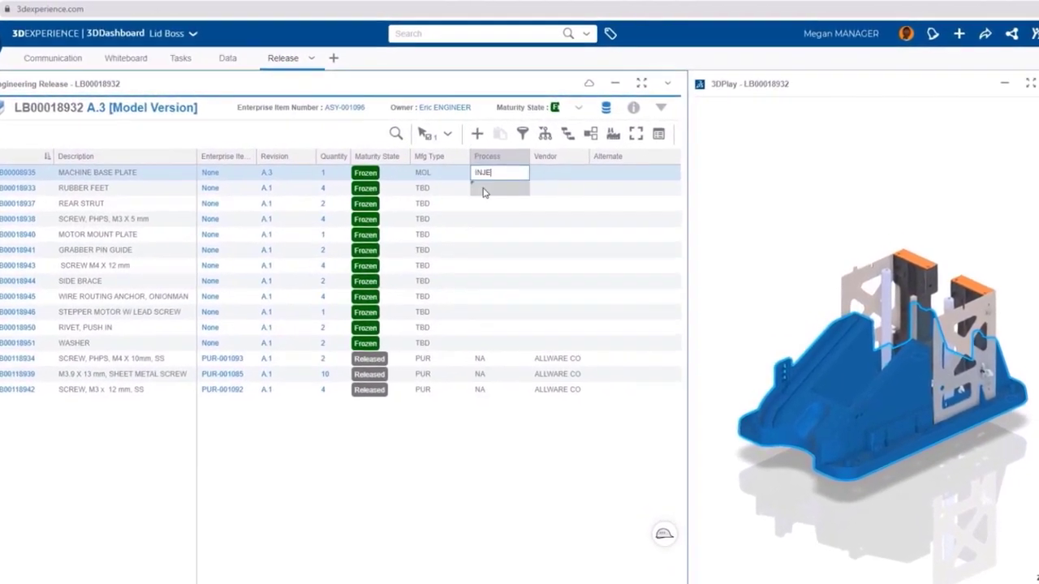